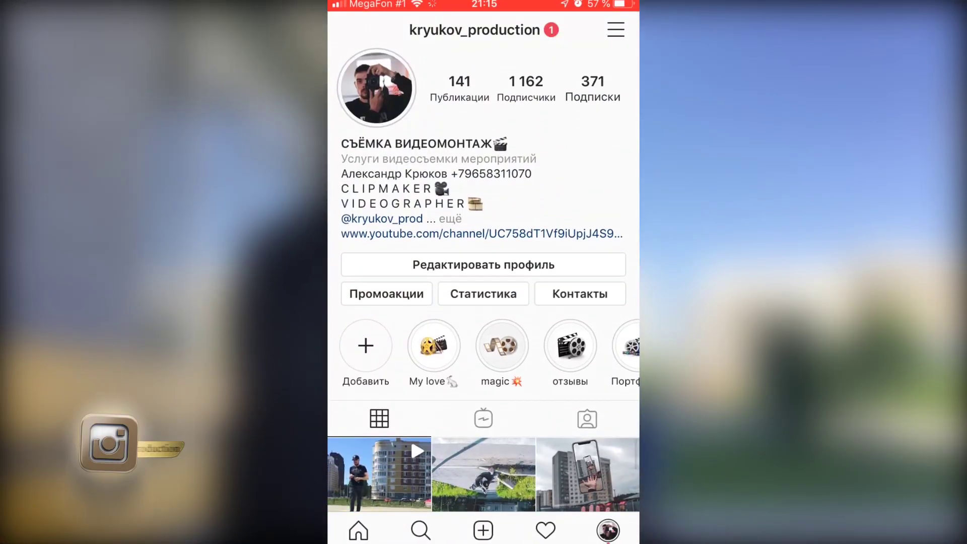
Open the first video thumbnail in the profile's grid of posts
{"action": "left_click", "coordinate": [379, 478]}
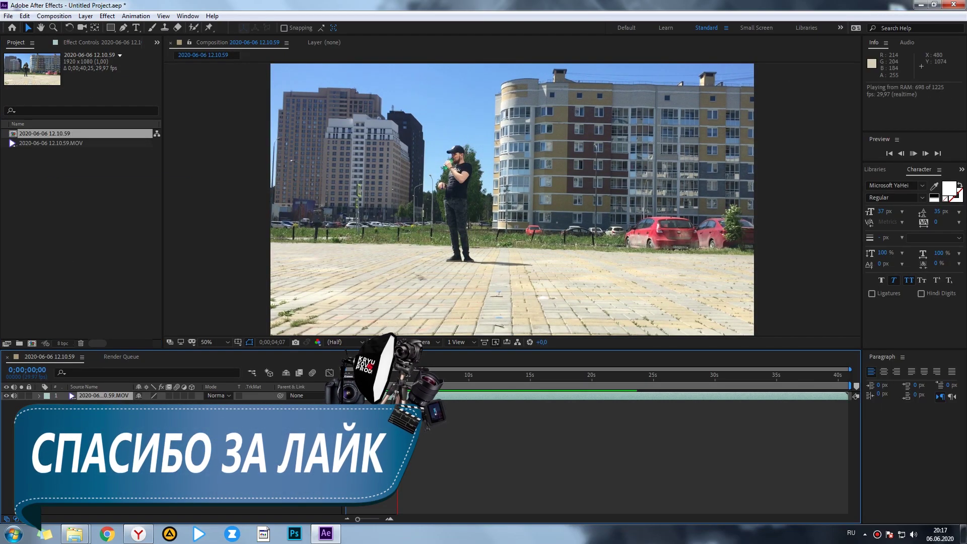
Trim the clip's in point at 0;00;07;24 and slide the remaining footage to start at 0s
{"action": "left_click_drag", "start_coordinate": [348, 378], "coordinate": [458, 393]}
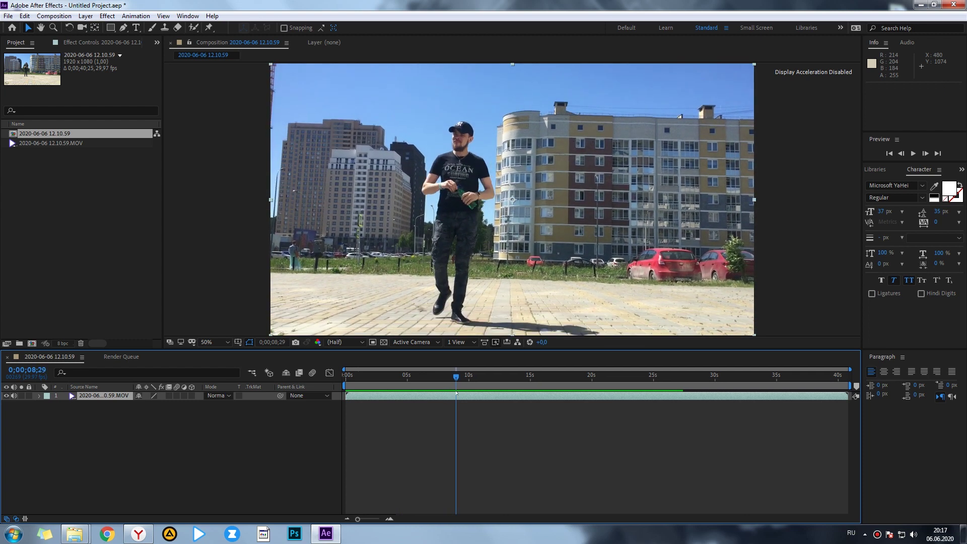
{"action": "left_click_drag", "start_coordinate": [457, 393], "coordinate": [442, 393]}
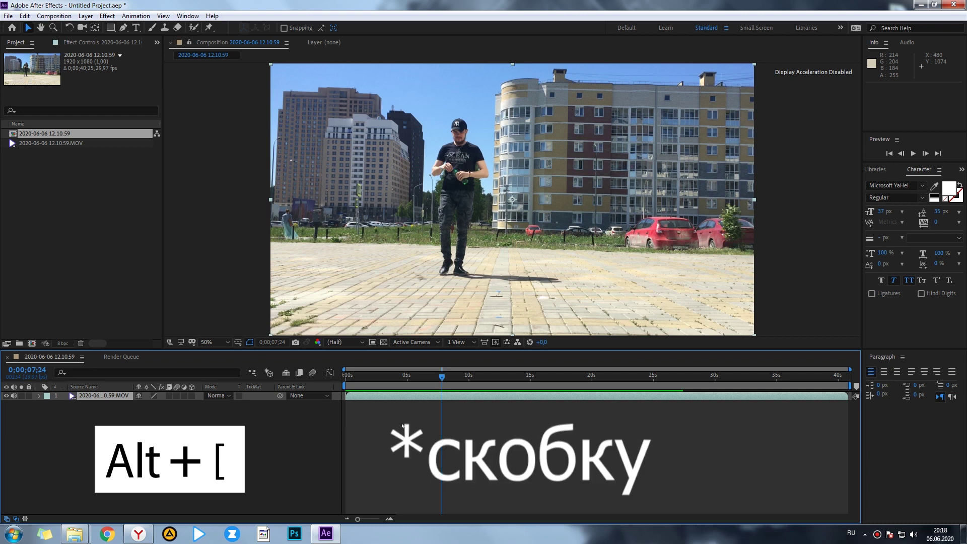
{"action": "mouse_move", "coordinate": [453, 396]}
{"action": "left_mouse_down"}
{"action": "mouse_move", "coordinate": [357, 393]}
{"action": "mouse_move", "coordinate": [401, 395]}
{"action": "left_mouse_up"}
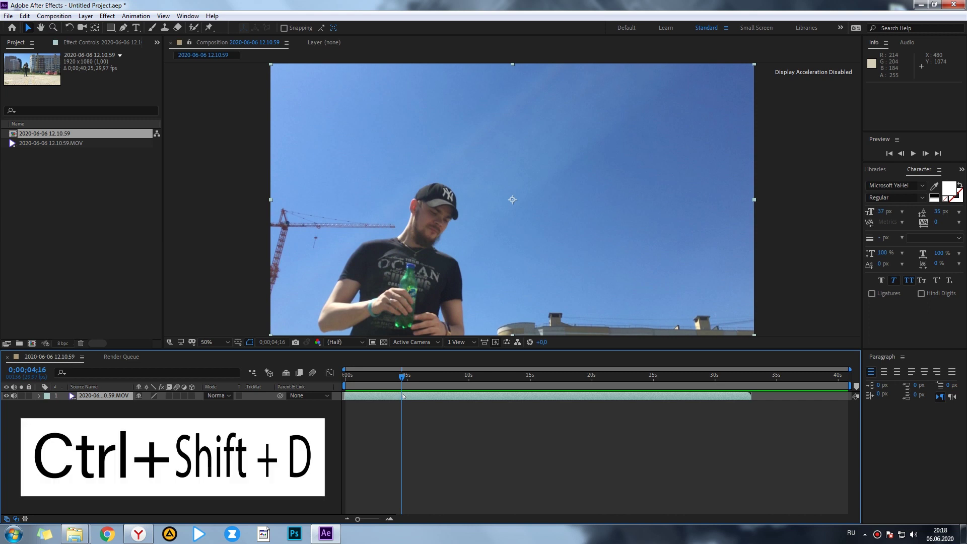
Split the layer at 4;16 and at 11;19, undoing an accidental time change
{"action": "key", "text": "ctrl+shift+d"}
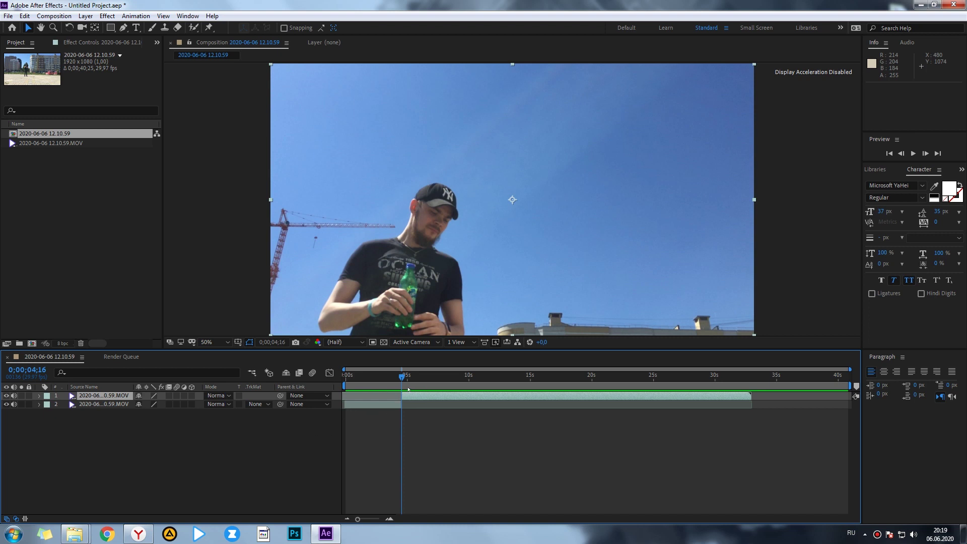
{"action": "key", "text": "space"}
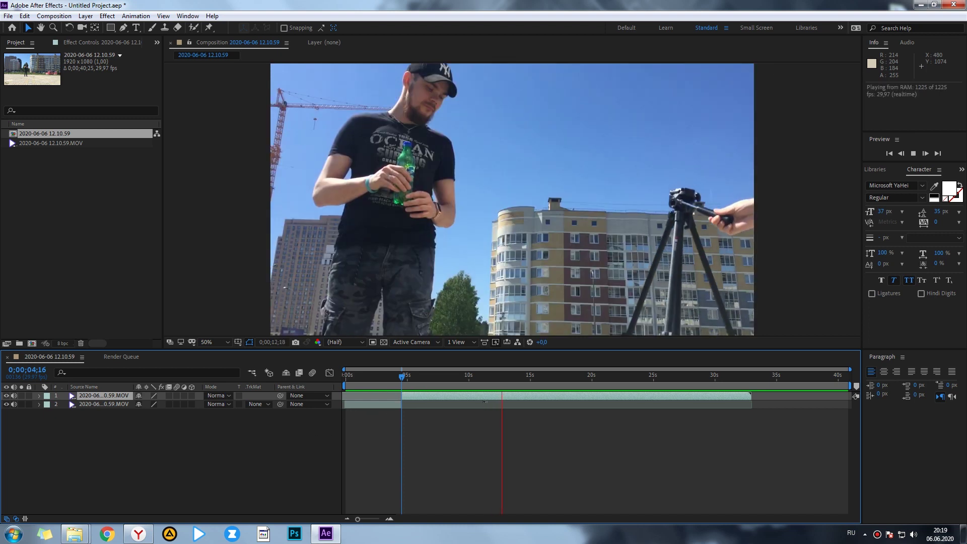
{"action": "left_click_drag", "start_coordinate": [502, 377], "coordinate": [493, 378]}
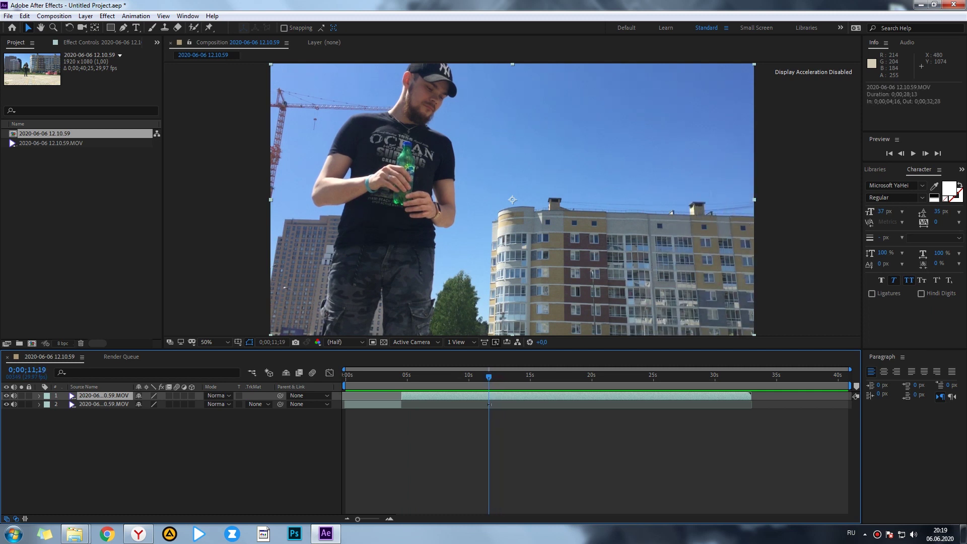
{"action": "key", "text": "ctrl+shift+d"}
{"action": "left_click", "coordinate": [503, 380]}
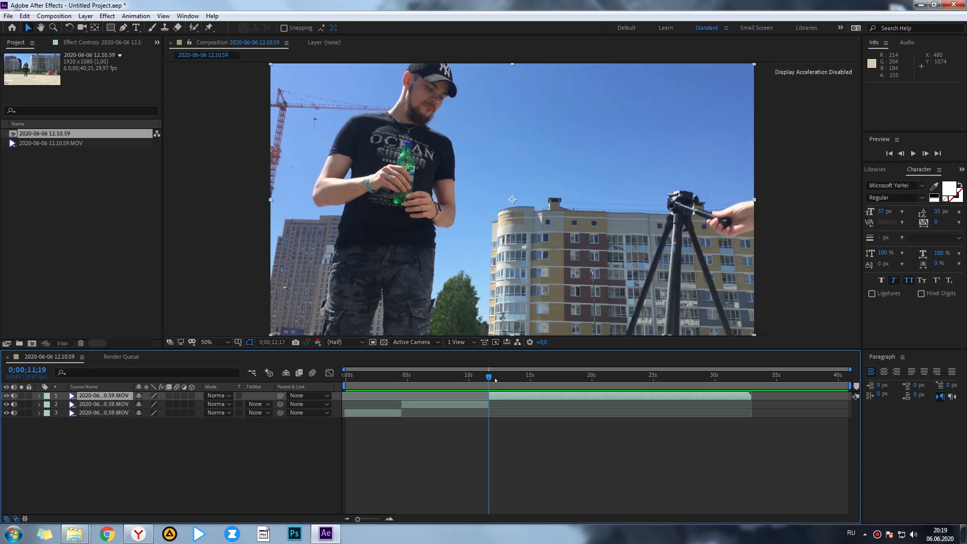
{"action": "key", "text": "ctrl+z"}
Split the top piece again near 16;28 and delete the unwanted 11–16 s piece
{"action": "mouse_move", "coordinate": [507, 383]}
{"action": "left_mouse_down"}
{"action": "mouse_move", "coordinate": [489, 374]}
{"action": "mouse_move", "coordinate": [530, 391]}
{"action": "left_mouse_up"}
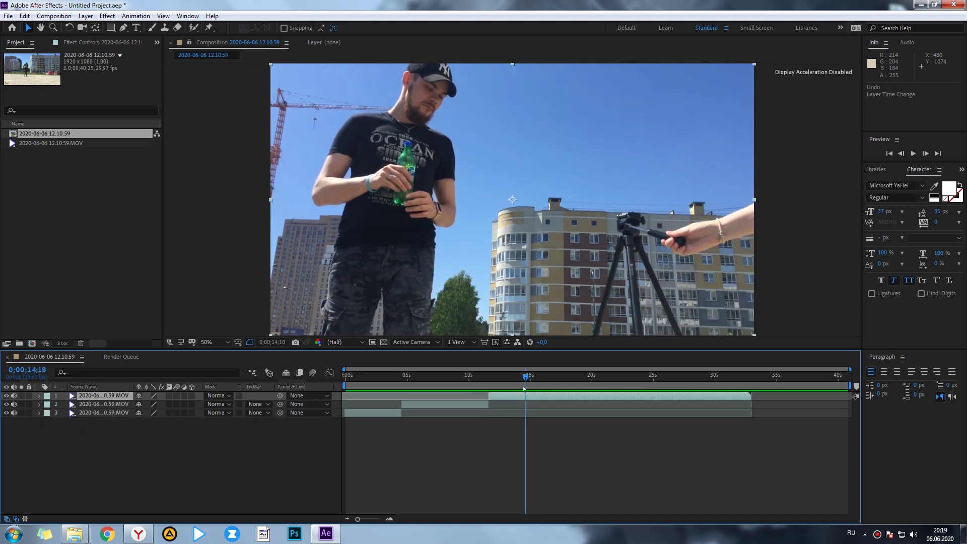
{"action": "left_click_drag", "start_coordinate": [529, 391], "coordinate": [560, 415]}
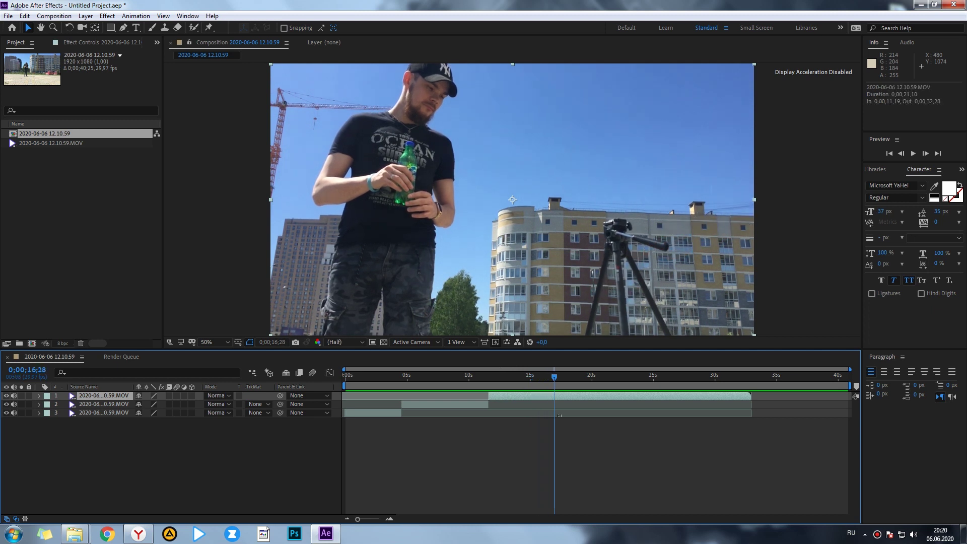
{"action": "key", "text": "ctrl+shift+d"}
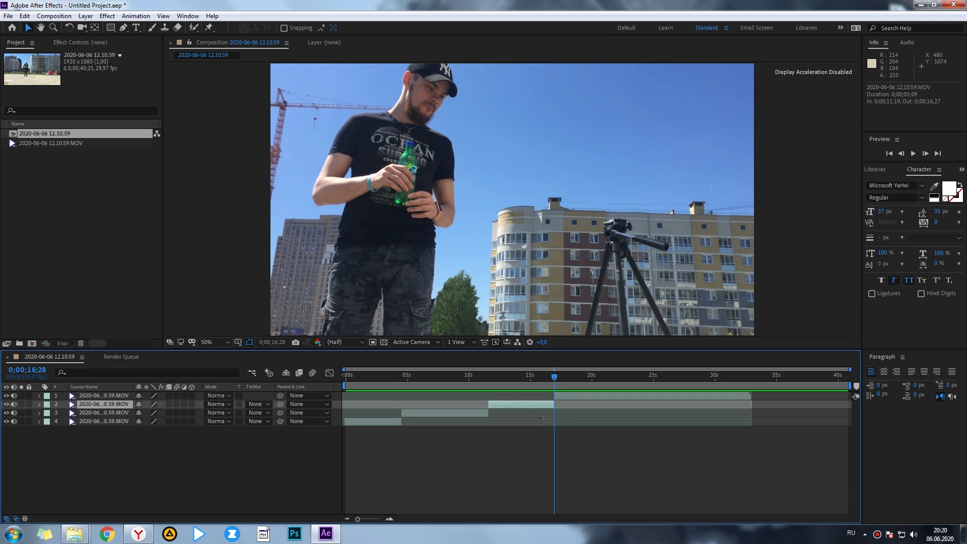
{"action": "key", "text": "Delete"}
Slide the top piece left and time-stretch the middle piece with a 30% stretch factor
{"action": "mouse_move", "coordinate": [570, 397]}
{"action": "left_mouse_down"}
{"action": "mouse_move", "coordinate": [503, 396]}
{"action": "mouse_move", "coordinate": [469, 415]}
{"action": "left_mouse_up"}
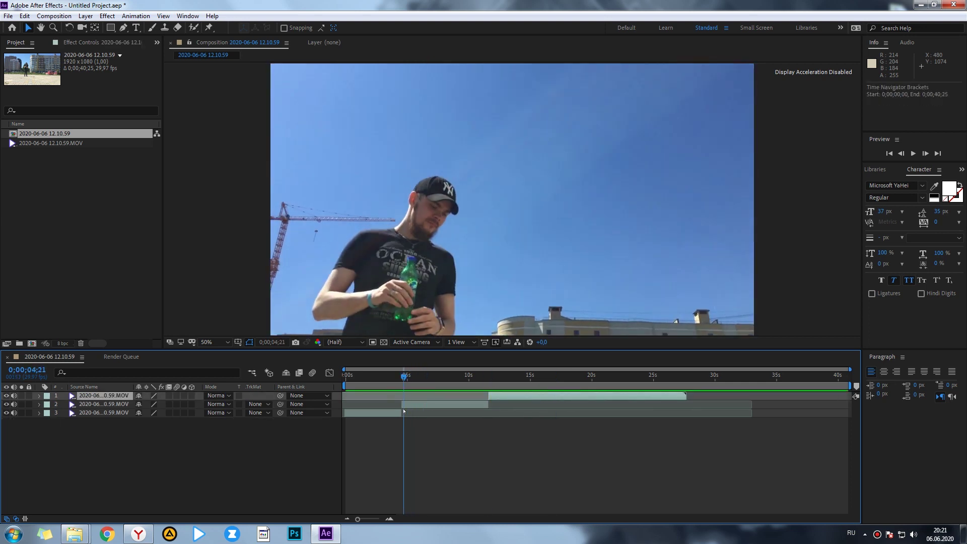
{"action": "left_click_drag", "start_coordinate": [469, 415], "coordinate": [424, 405]}
{"action": "right_click", "coordinate": [424, 404]}
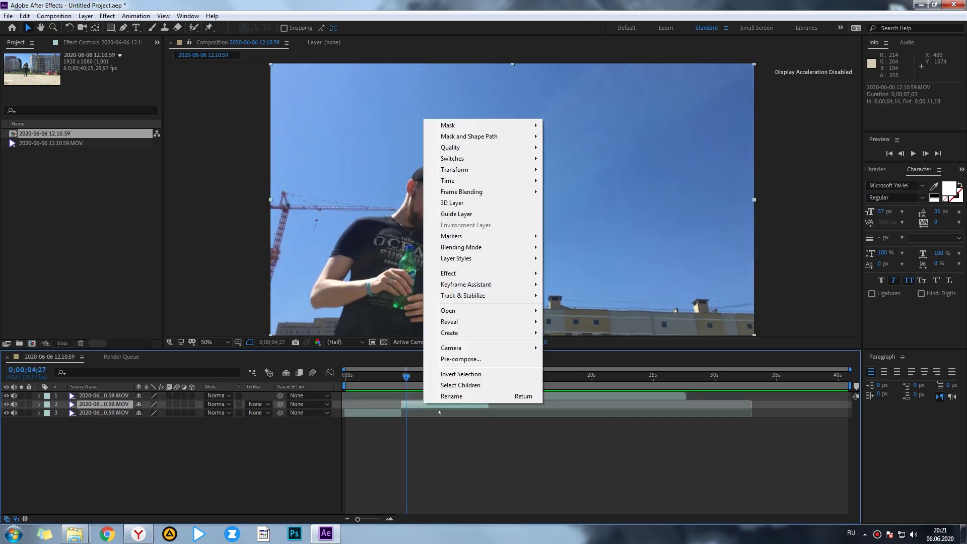
{"action": "mouse_move", "coordinate": [468, 183]}
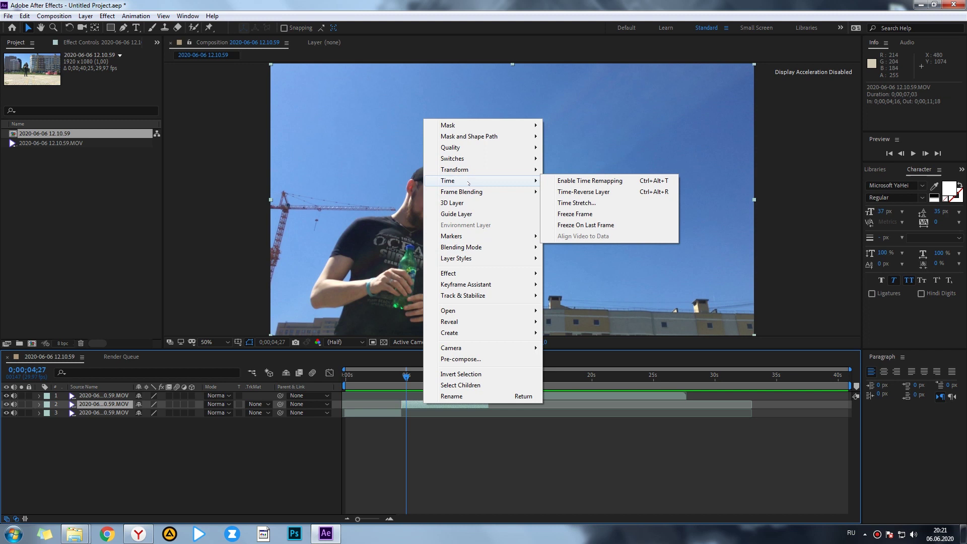
{"action": "left_click", "coordinate": [584, 203]}
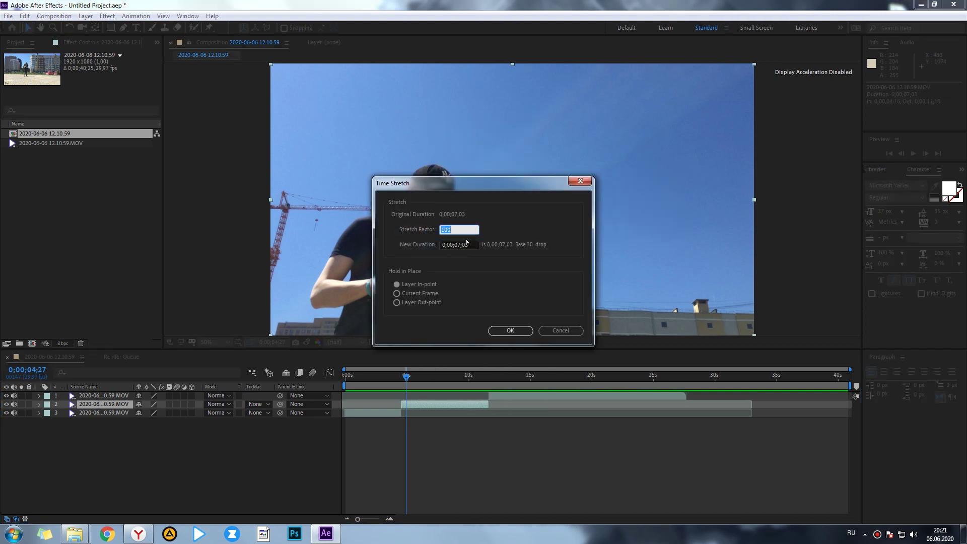
{"action": "left_click", "coordinate": [506, 330]}
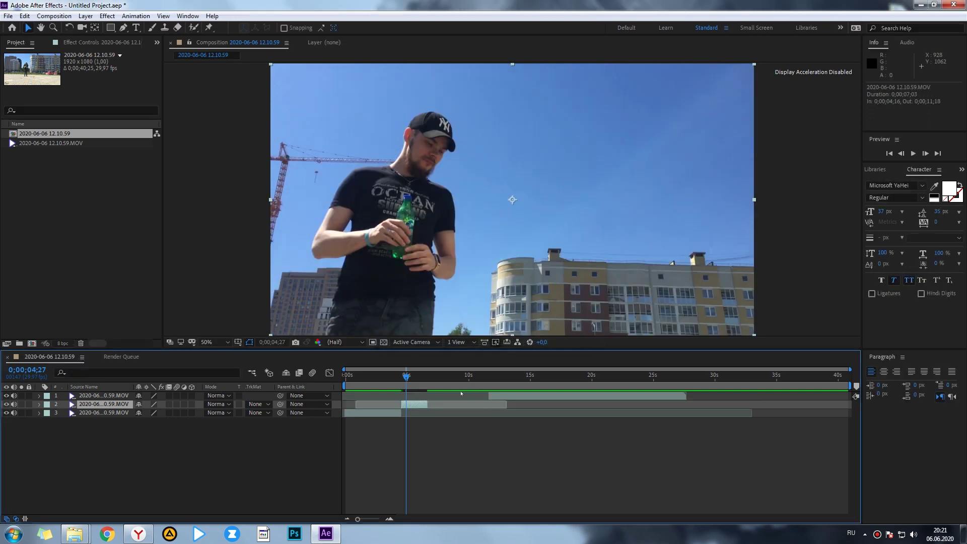
Move the last piece left so it butts against the shortened middle piece
{"action": "left_click", "coordinate": [497, 397]}
{"action": "left_click_drag", "start_coordinate": [458, 398], "coordinate": [439, 398]}
{"action": "left_click", "coordinate": [396, 378]}
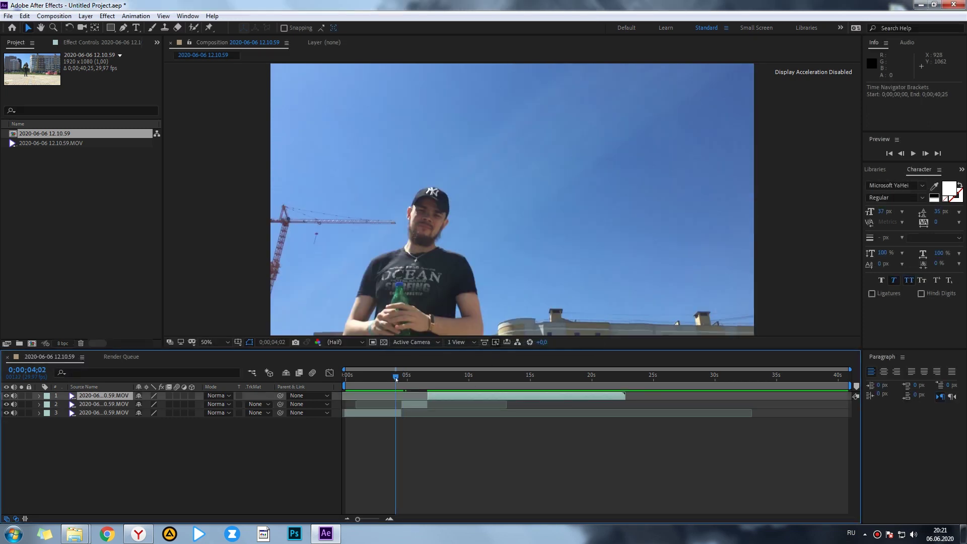
{"action": "key", "text": "space"}
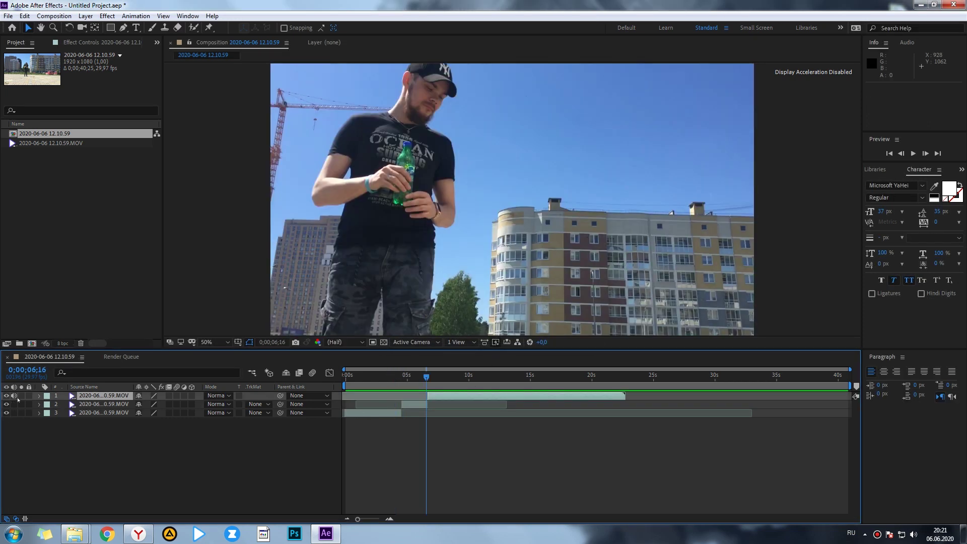
{"action": "key", "text": "space"}
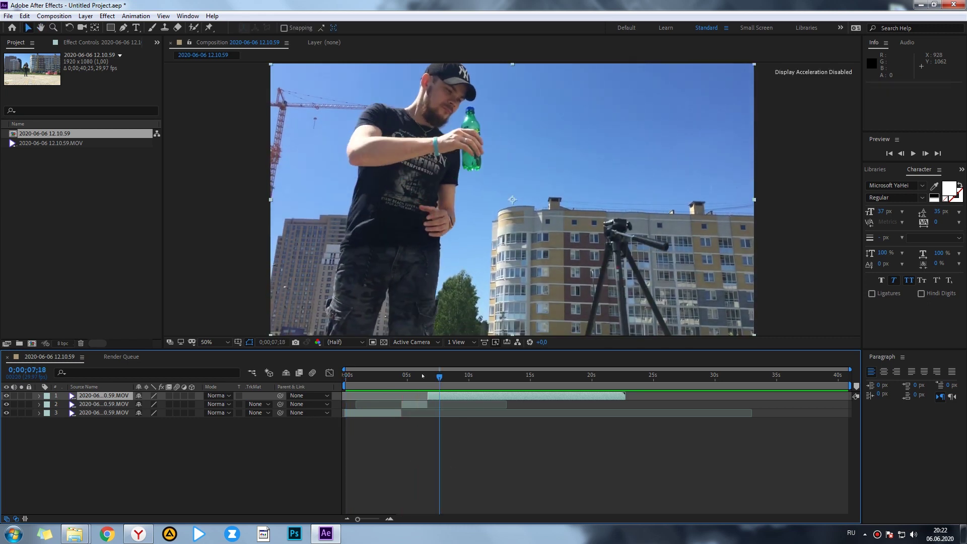
{"action": "left_click", "coordinate": [398, 377]}
{"action": "key", "text": "space"}
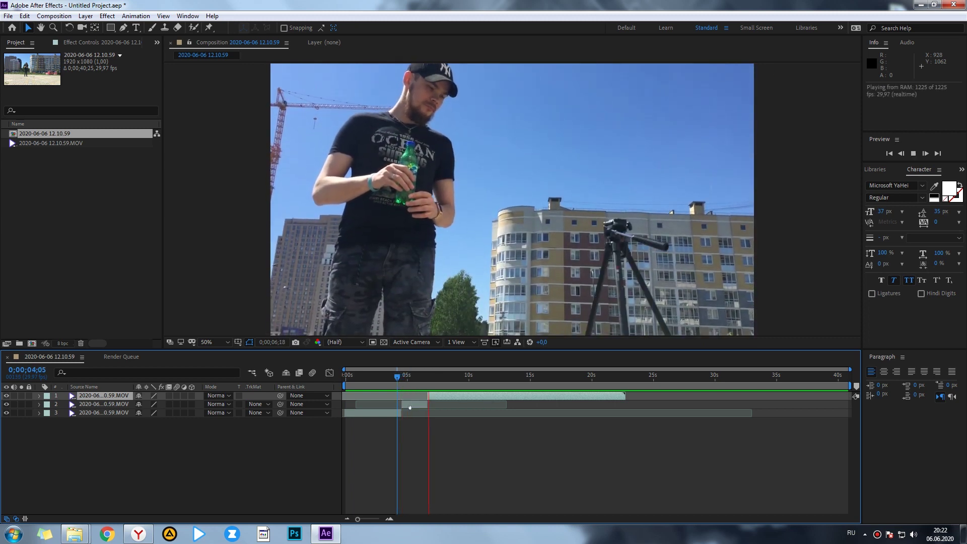
{"action": "left_click", "coordinate": [415, 406]}
Time-stretch the second clip layer so it runs 0;00;11;21, from 0;00;05;07 to 0;00;16;27
{"action": "left_click", "coordinate": [416, 377]}
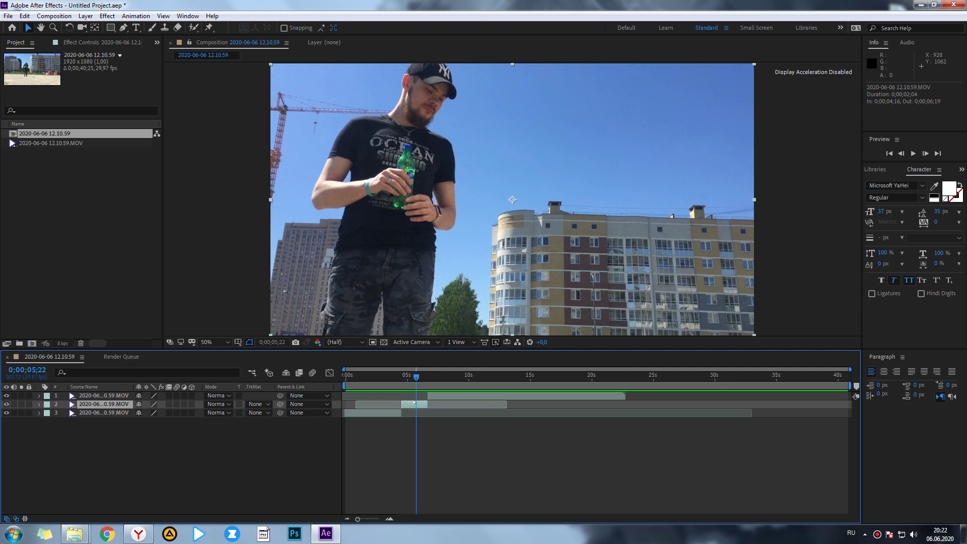
{"action": "right_click", "coordinate": [415, 405]}
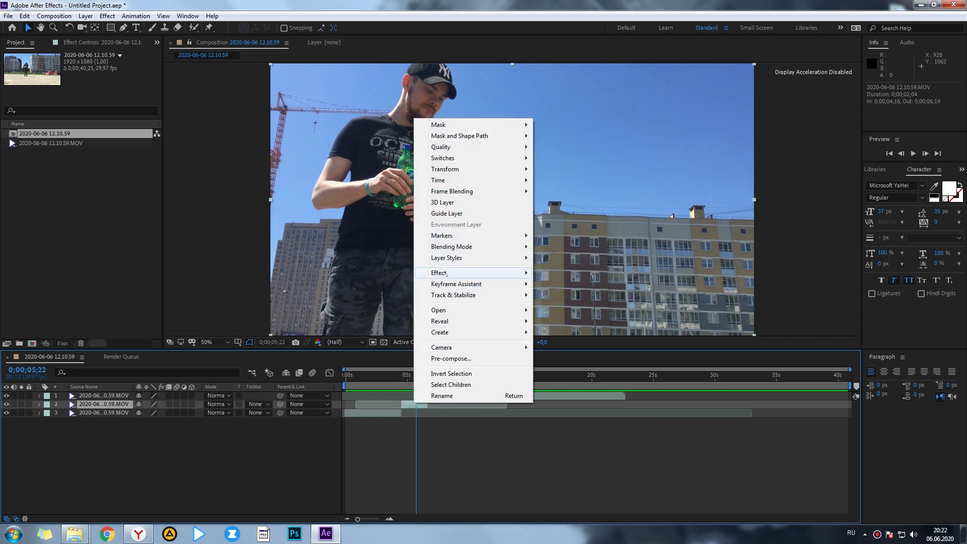
{"action": "left_click", "coordinate": [559, 202]}
{"action": "key", "text": "Return"}
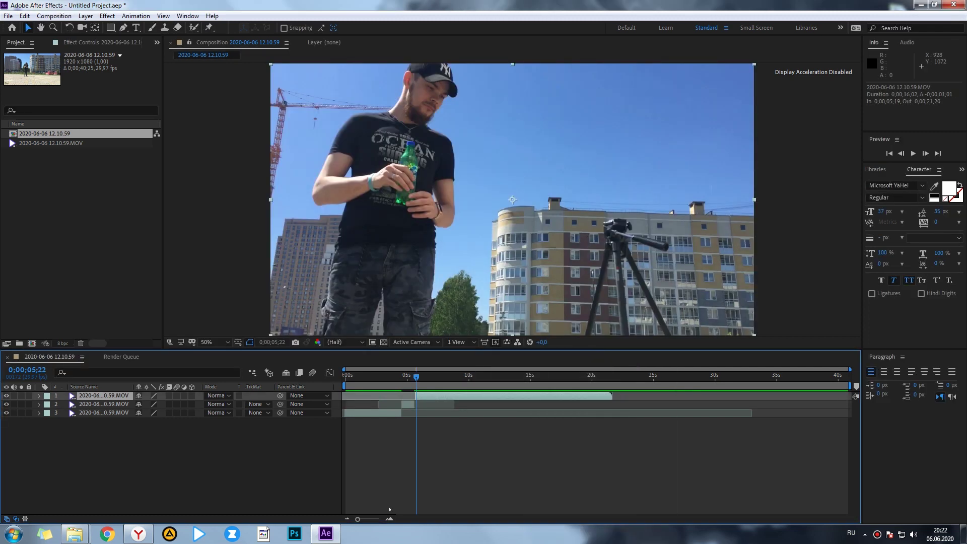
{"action": "left_click", "coordinate": [378, 386]}
{"action": "left_click", "coordinate": [410, 377]}
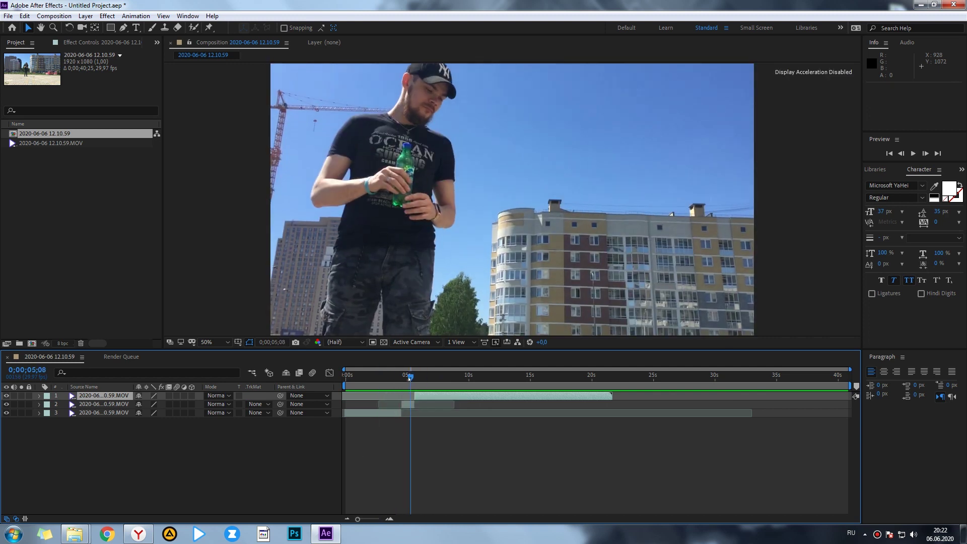
{"action": "right_click", "coordinate": [410, 404]}
{"action": "left_click", "coordinate": [554, 201]}
{"action": "key", "text": "Return"}
{"action": "key", "text": "semicolon"}
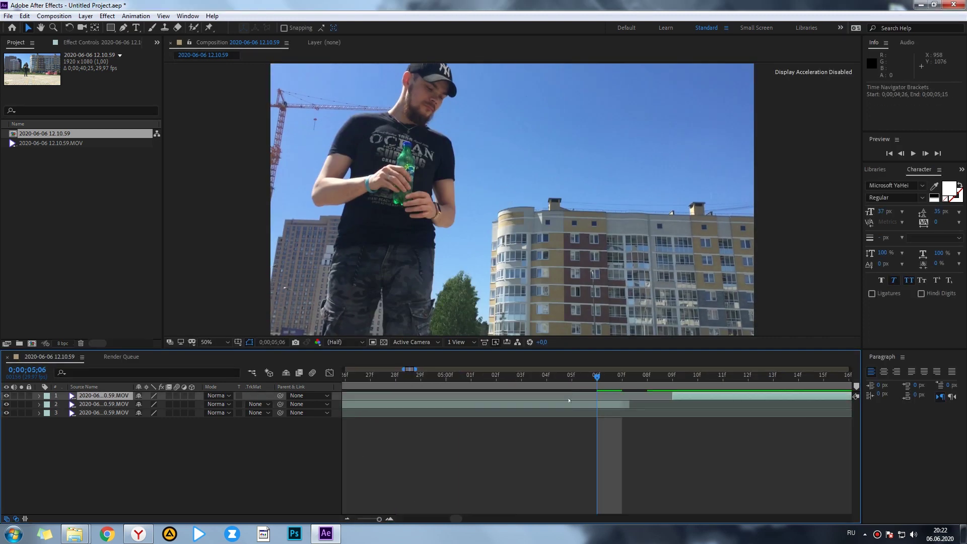
Preview the man-and-bottle composite from about 4 seconds, rechecking around 16 seconds
{"action": "key", "text": "semicolon"}
{"action": "left_click", "coordinate": [392, 377]}
{"action": "key", "text": "space"}
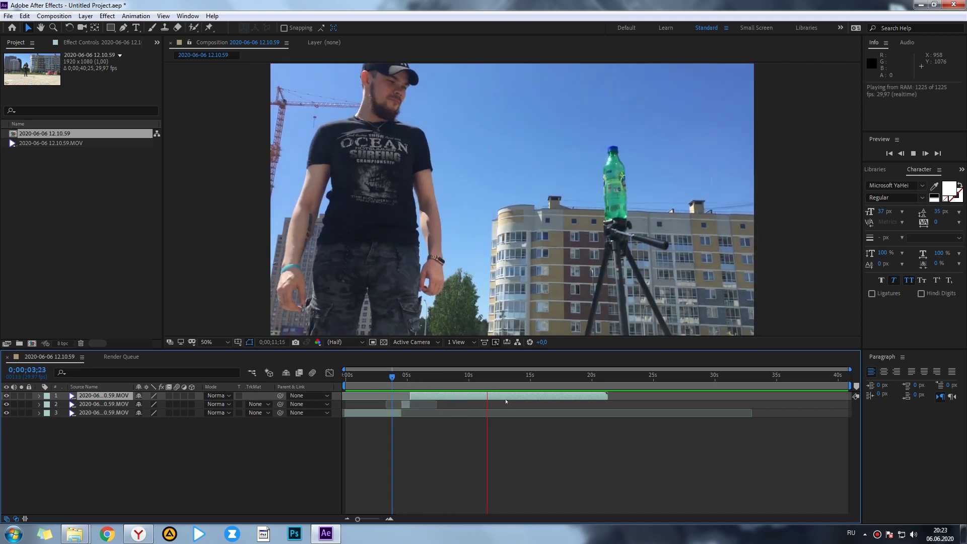
{"action": "left_click_drag", "start_coordinate": [569, 378], "coordinate": [552, 389]}
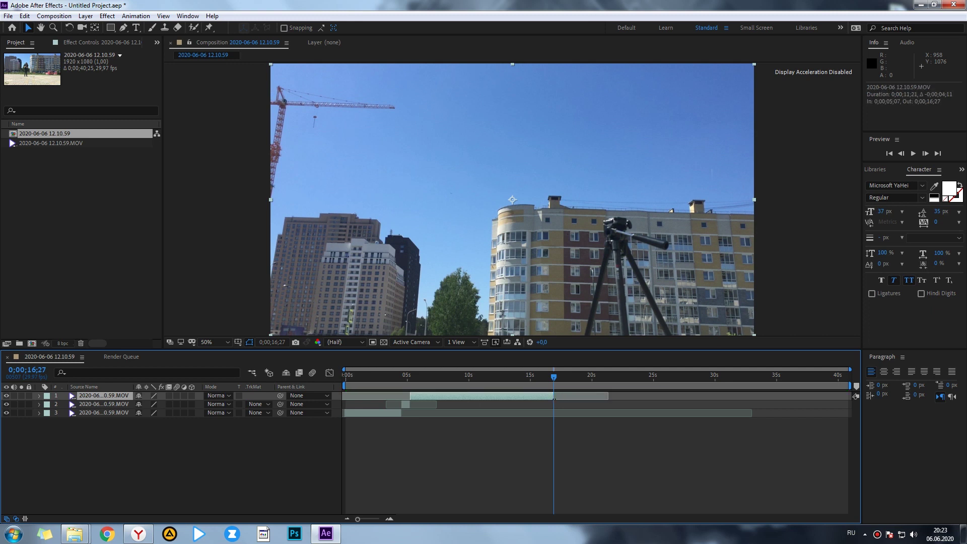
{"action": "key", "text": "space"}
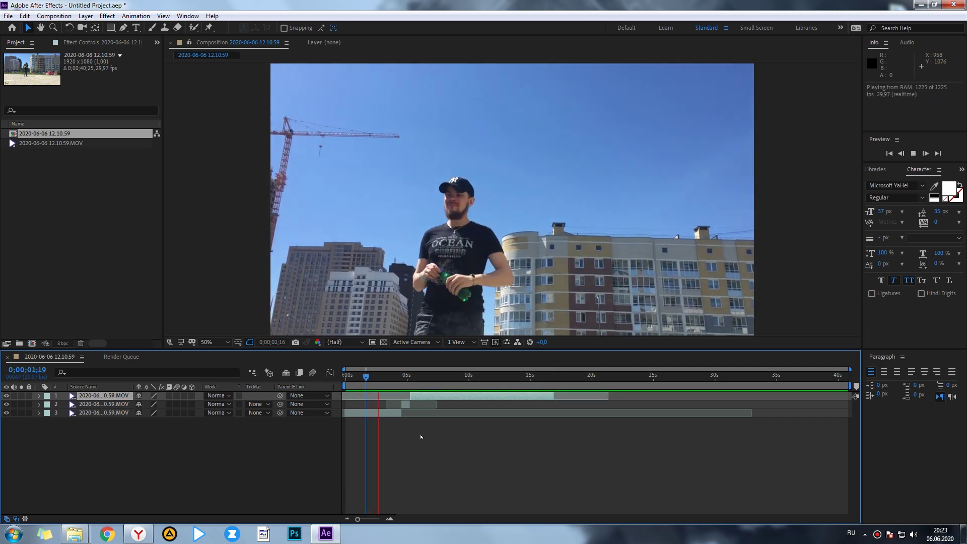
{"action": "key", "text": "space"}
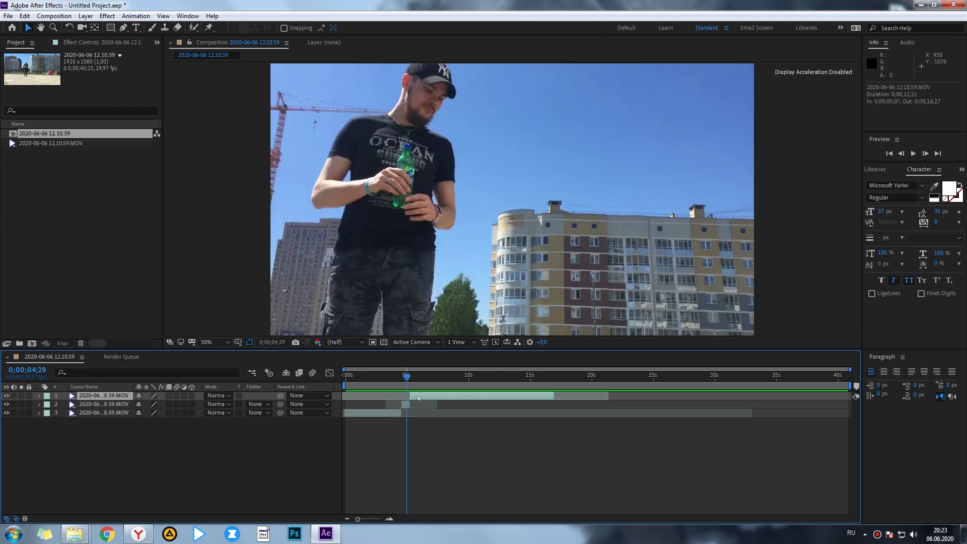
Duplicate the top clip layer with Ctrl+D
{"action": "left_click", "coordinate": [416, 398]}
{"action": "key", "text": "ctrl+d"}
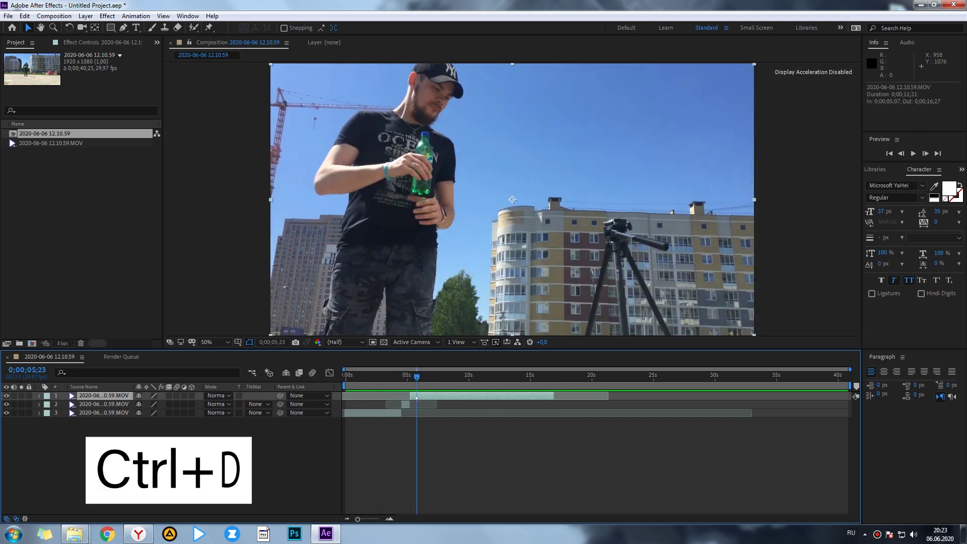
{"action": "key", "text": "ctrl+d"}
{"action": "mouse_move", "coordinate": [418, 385]}
{"action": "left_mouse_down"}
{"action": "mouse_move", "coordinate": [463, 391]}
{"action": "mouse_move", "coordinate": [463, 403]}
{"action": "left_mouse_up"}
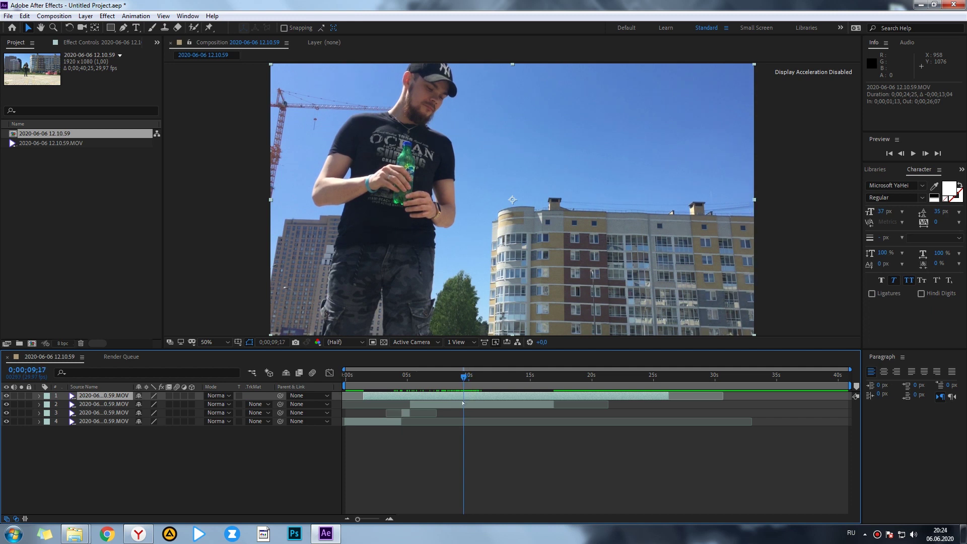
Try a Freeze Frame on the top layer and shift it about 4 seconds later
{"action": "left_click", "coordinate": [463, 404]}
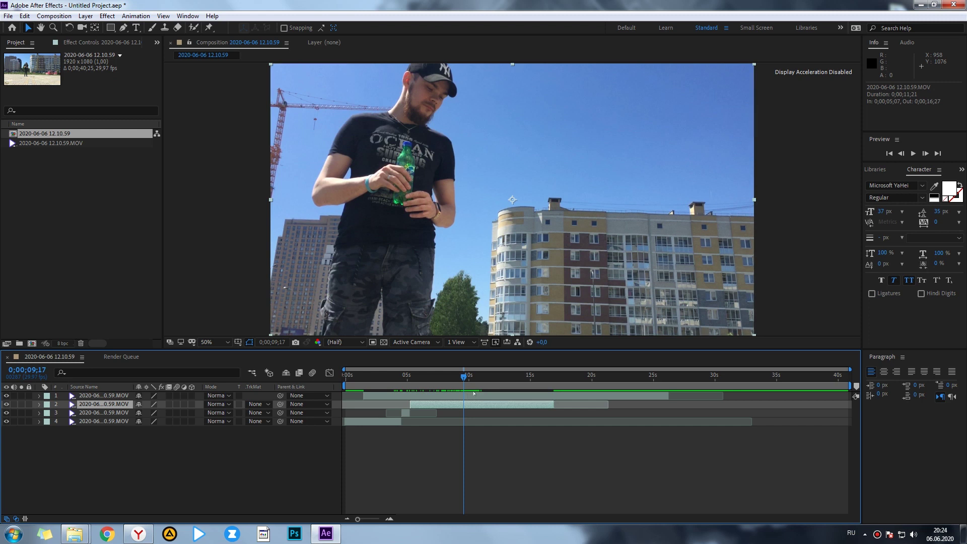
{"action": "left_click", "coordinate": [474, 394]}
{"action": "right_click", "coordinate": [459, 395]}
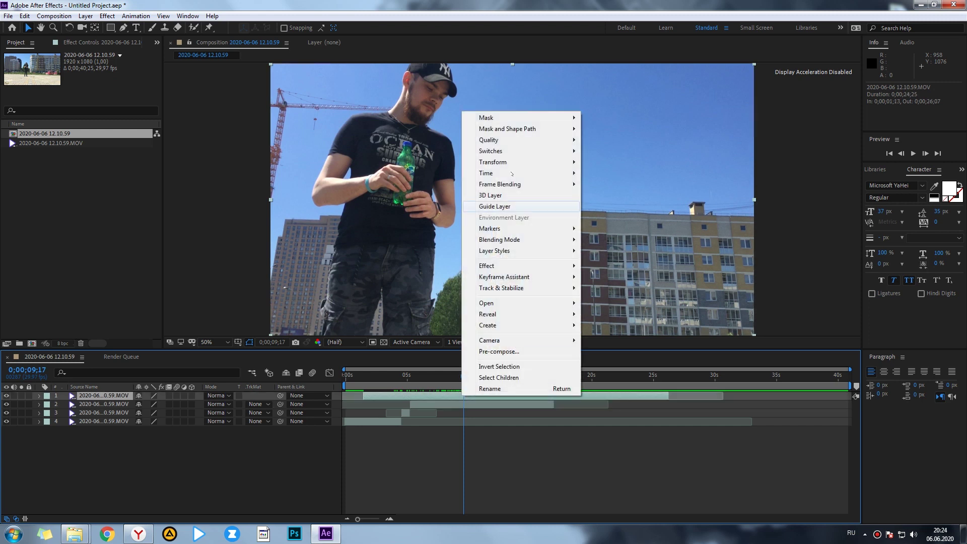
{"action": "left_click", "coordinate": [620, 207]}
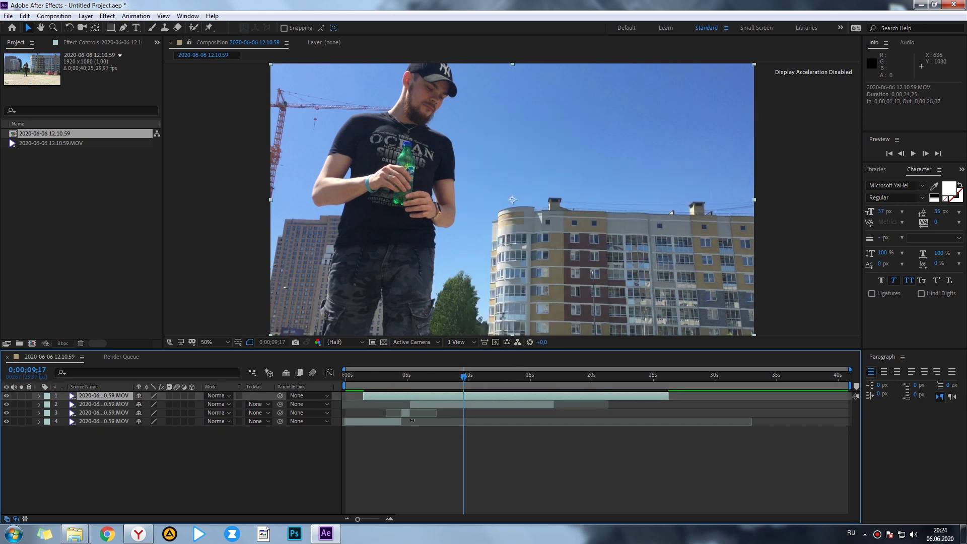
{"action": "left_click", "coordinate": [367, 378]}
{"action": "left_click_drag", "start_coordinate": [388, 395], "coordinate": [390, 407]}
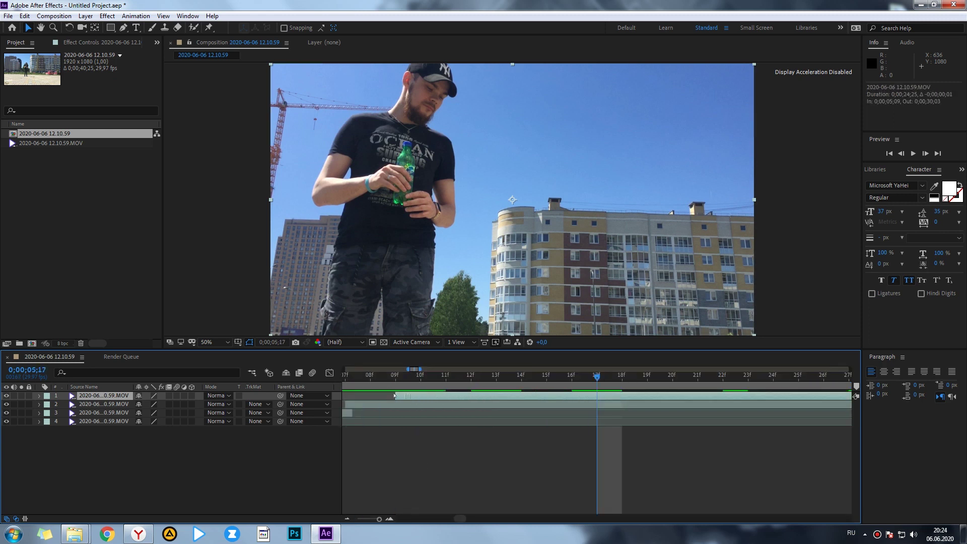
Revert the top layer to its 0;00;11;21 span from 0;00;05;07 to 0;00;16;27
{"action": "left_click", "coordinate": [406, 445]}
{"action": "left_click", "coordinate": [741, 389]}
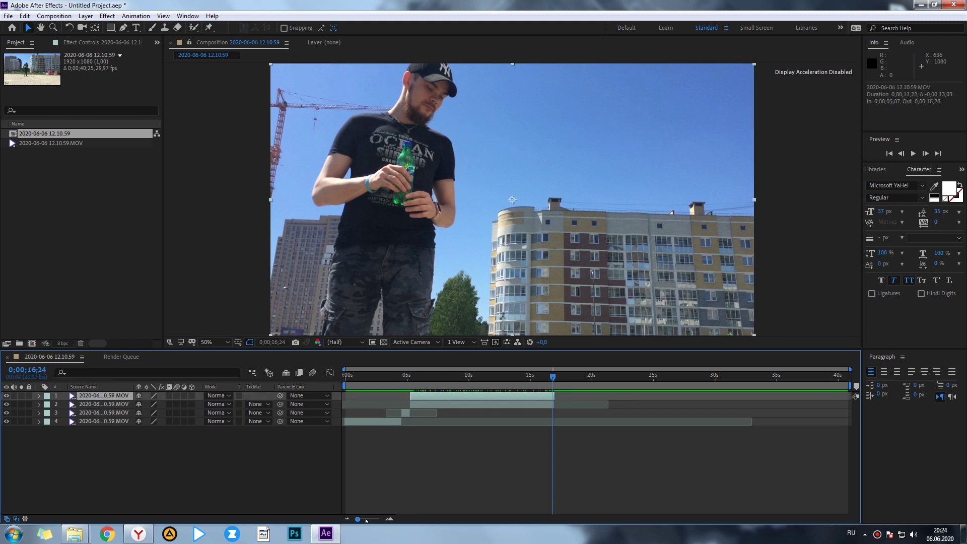
{"action": "left_click", "coordinate": [413, 387]}
At the top layer's in point, start a Pen mask at the building's base and edge
{"action": "key", "text": "i"}
{"action": "key", "text": "semicolon"}
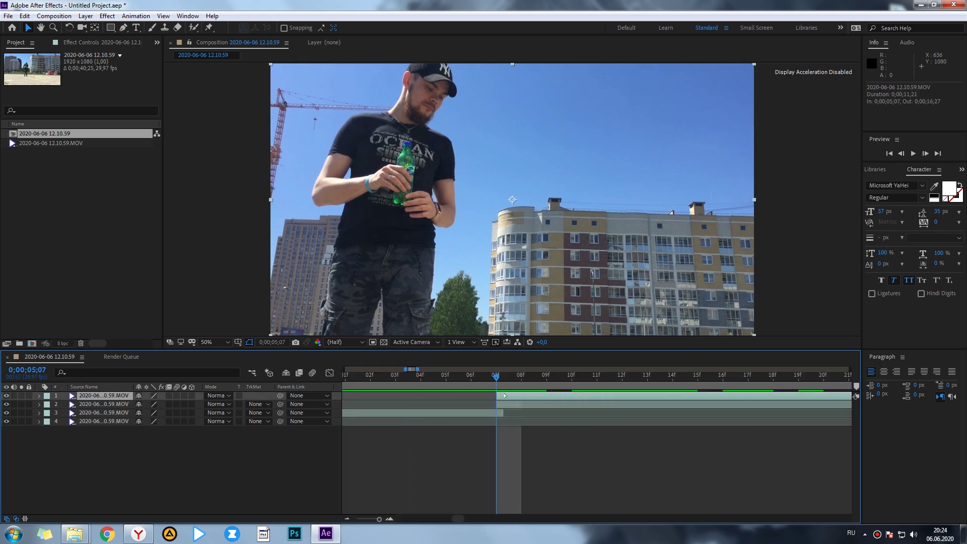
{"action": "left_click", "coordinate": [124, 28]}
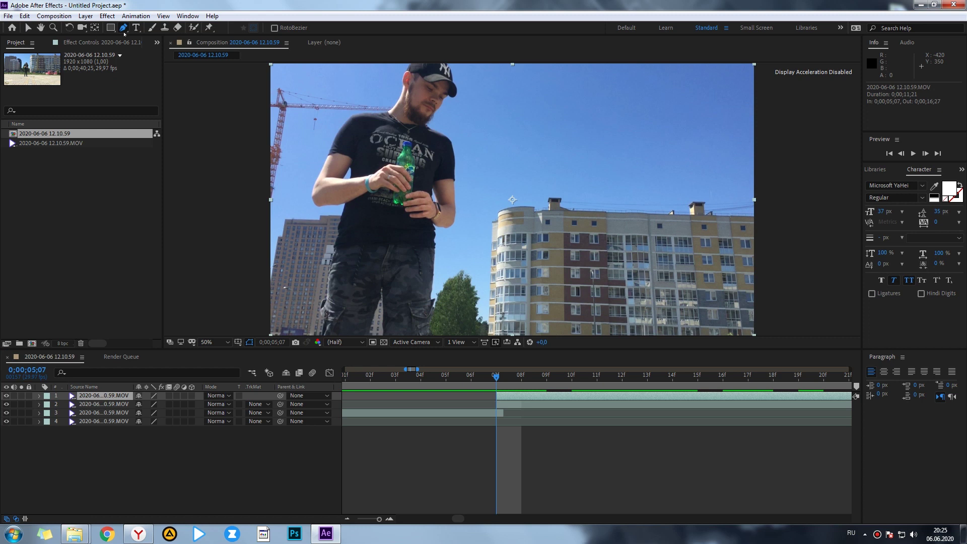
{"action": "left_click", "coordinate": [489, 335]}
{"action": "scroll", "coordinate": [492, 74], "scroll_direction": "up", "scroll_amount": 2}
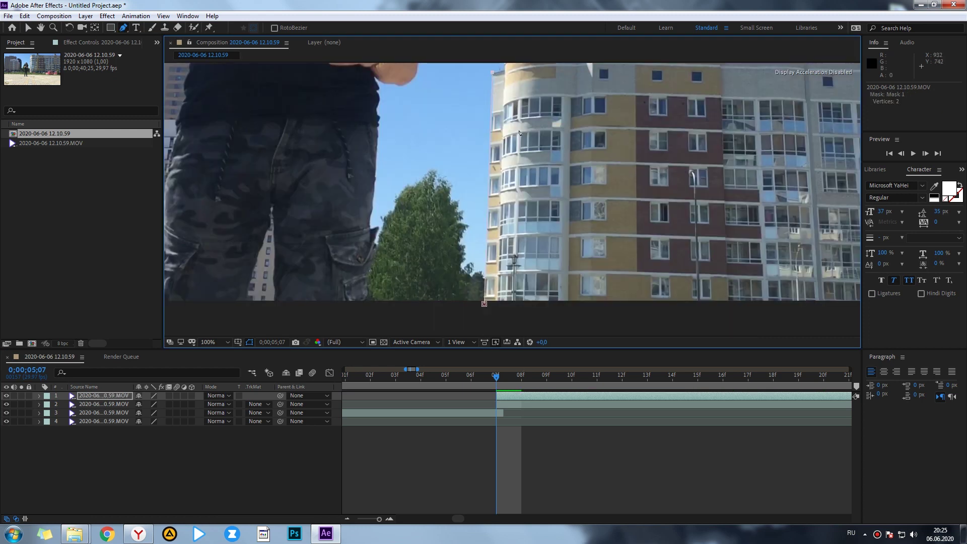
{"action": "scroll", "coordinate": [520, 132], "scroll_direction": "up", "scroll_amount": 2}
{"action": "scroll", "coordinate": [448, 81], "scroll_direction": "down", "scroll_amount": 8}
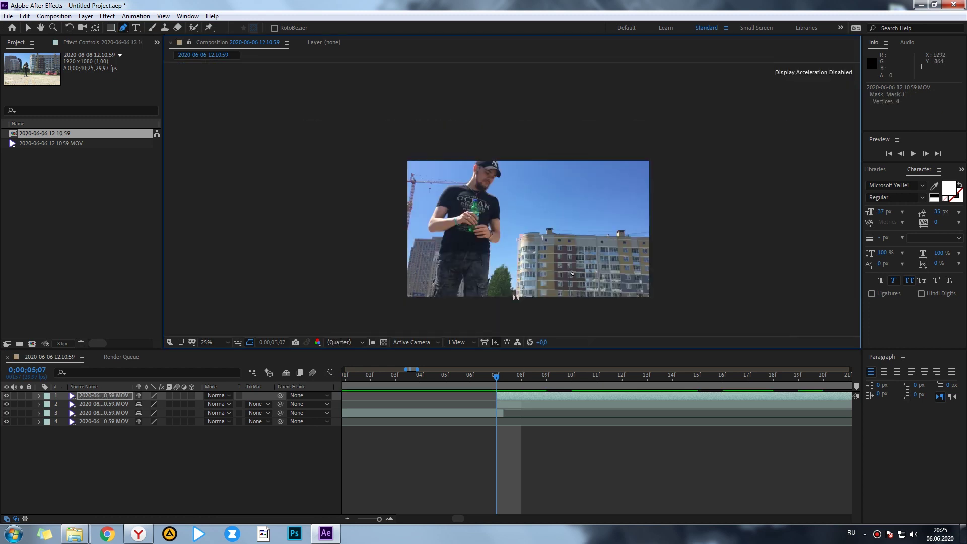
{"action": "scroll", "coordinate": [504, 151], "scroll_direction": "up", "scroll_amount": 6}
{"action": "left_click", "coordinate": [544, 159]}
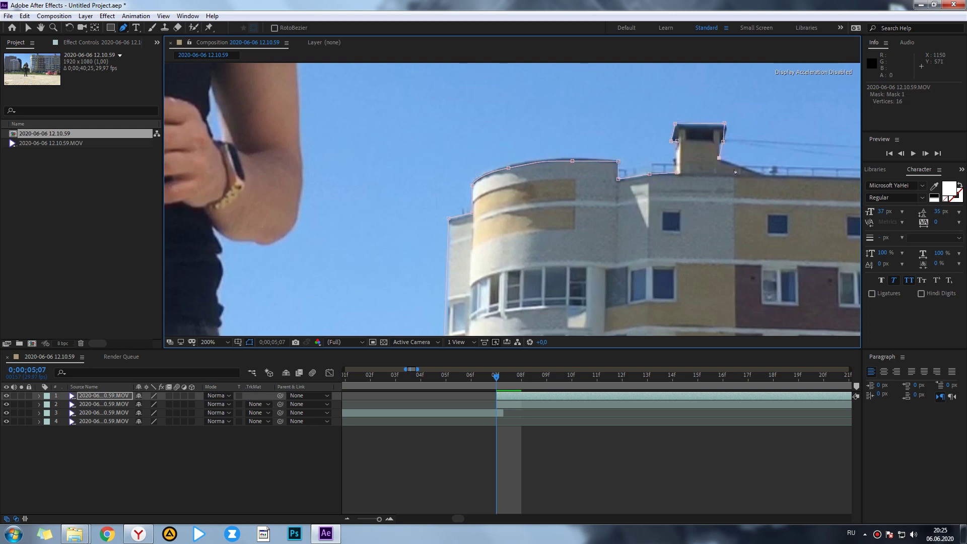
Continue the mask points along the roofline to the chimney corner
{"action": "left_click_drag", "start_coordinate": [820, 262], "coordinate": [504, 242]}
{"action": "left_click", "coordinate": [587, 159]}
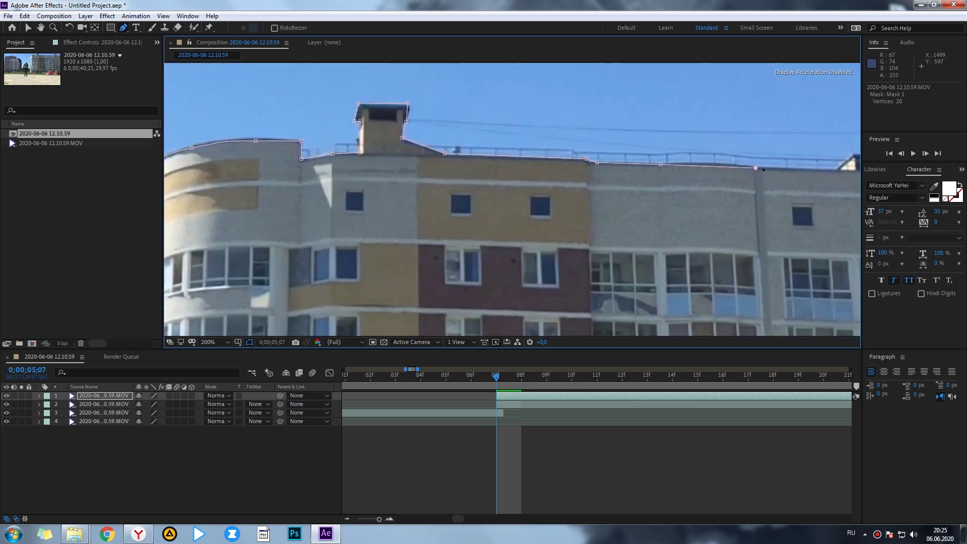
{"action": "left_click", "coordinate": [857, 157]}
{"action": "left_click_drag", "start_coordinate": [857, 157], "coordinate": [634, 95]}
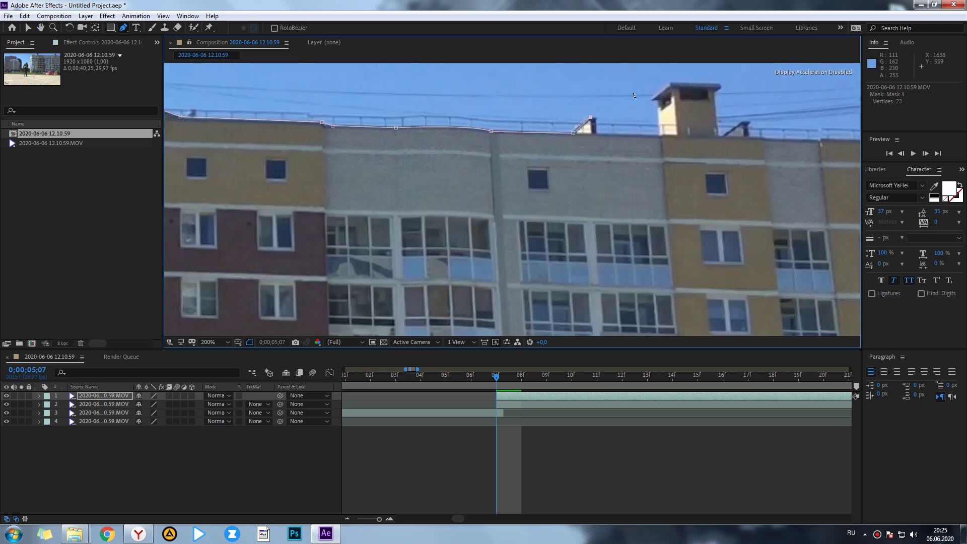
{"action": "left_click", "coordinate": [652, 101]}
{"action": "key", "text": "v"}
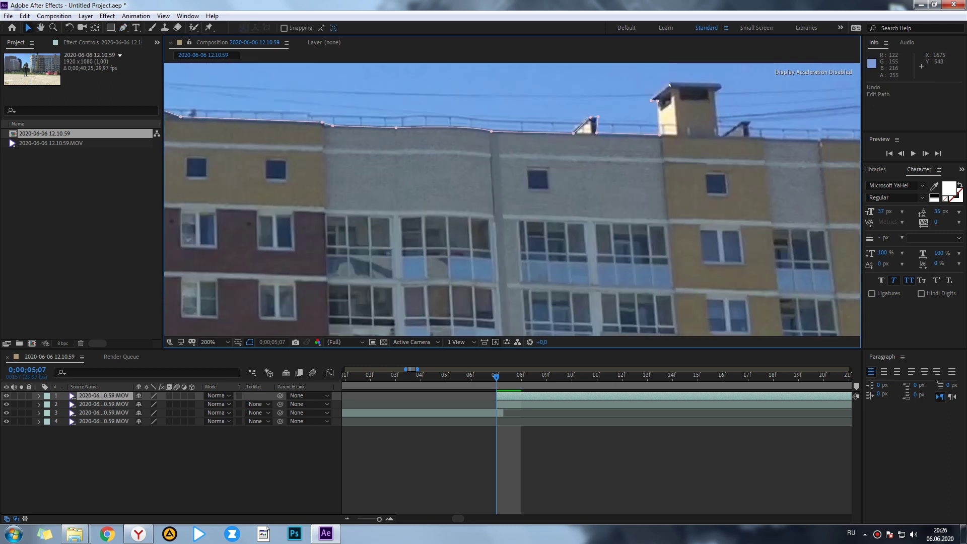
{"action": "left_click", "coordinate": [123, 27]}
Trace around the chimney tops and roof's right end, then close the mask at the bottom corners
{"action": "left_click", "coordinate": [670, 82]}
{"action": "left_click", "coordinate": [723, 86]}
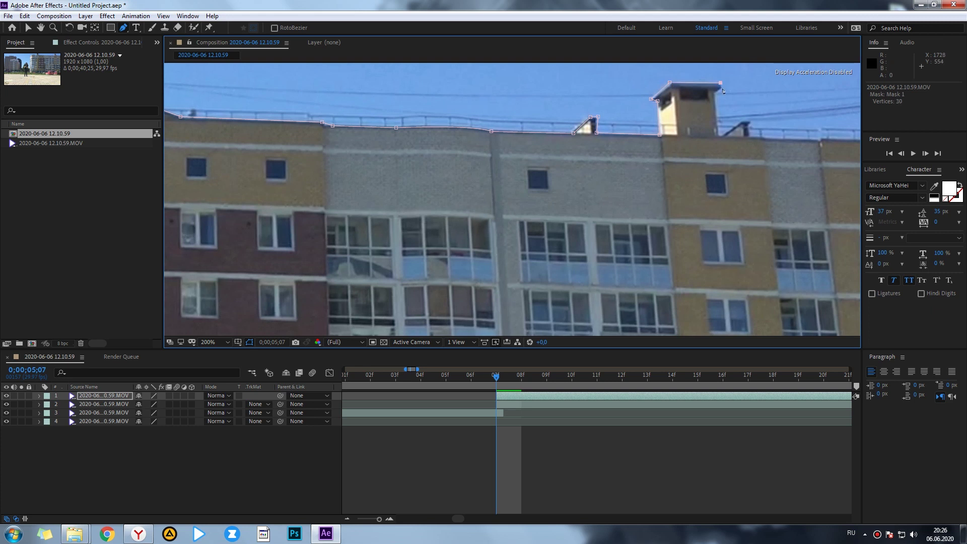
{"action": "left_click", "coordinate": [829, 141]}
{"action": "scroll", "coordinate": [829, 141], "scroll_direction": "down", "scroll_amount": 2}
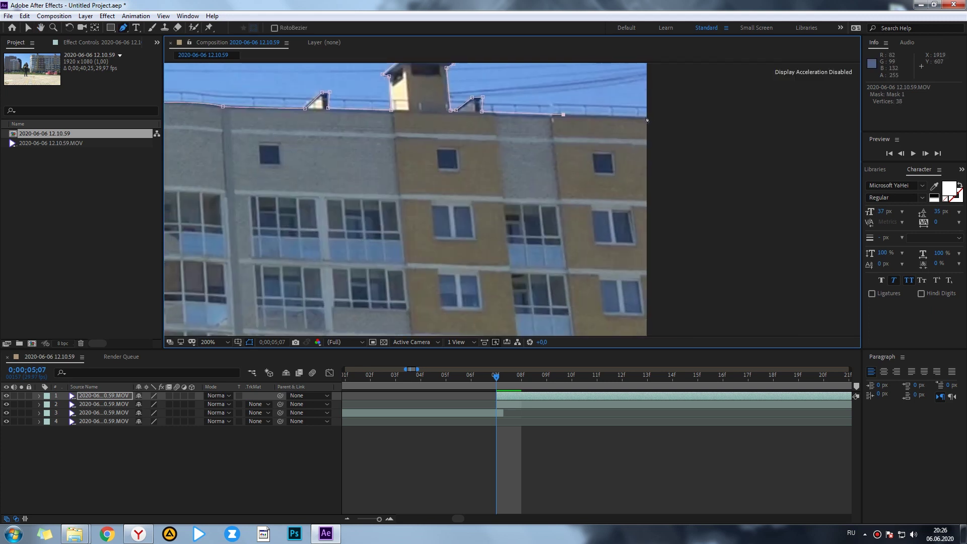
{"action": "left_click", "coordinate": [649, 119]}
{"action": "scroll", "coordinate": [650, 119], "scroll_direction": "down", "scroll_amount": 2}
{"action": "left_click", "coordinate": [555, 306]}
{"action": "left_click", "coordinate": [280, 300]}
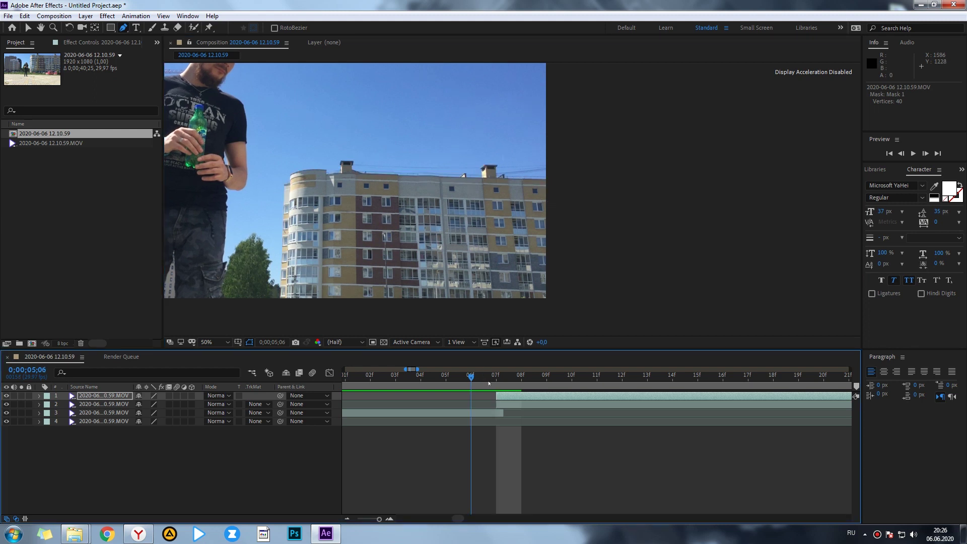
Preview the masked building composite over the footage
{"action": "left_click_drag", "start_coordinate": [496, 378], "coordinate": [606, 382]}
{"action": "key", "text": "space"}
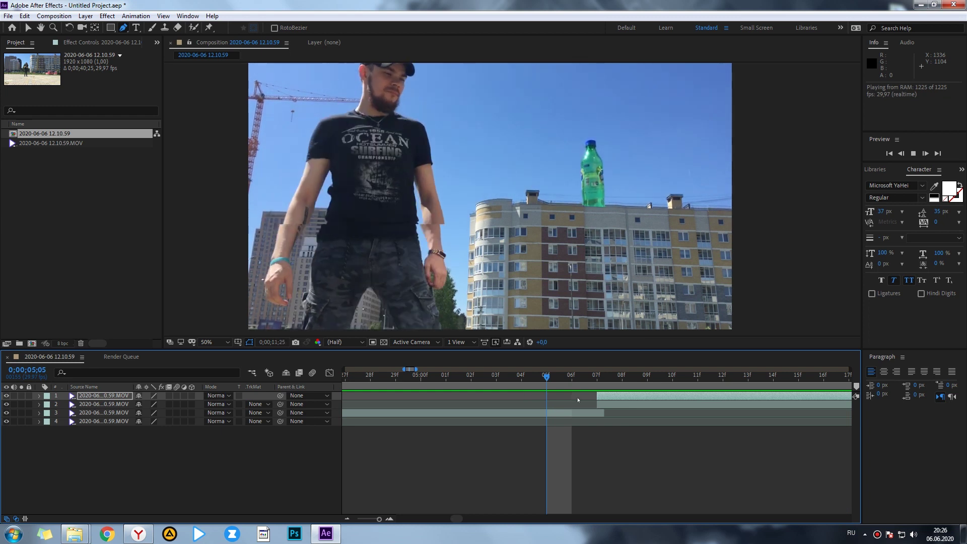
{"action": "key", "text": "space"}
{"action": "key", "text": "space"}
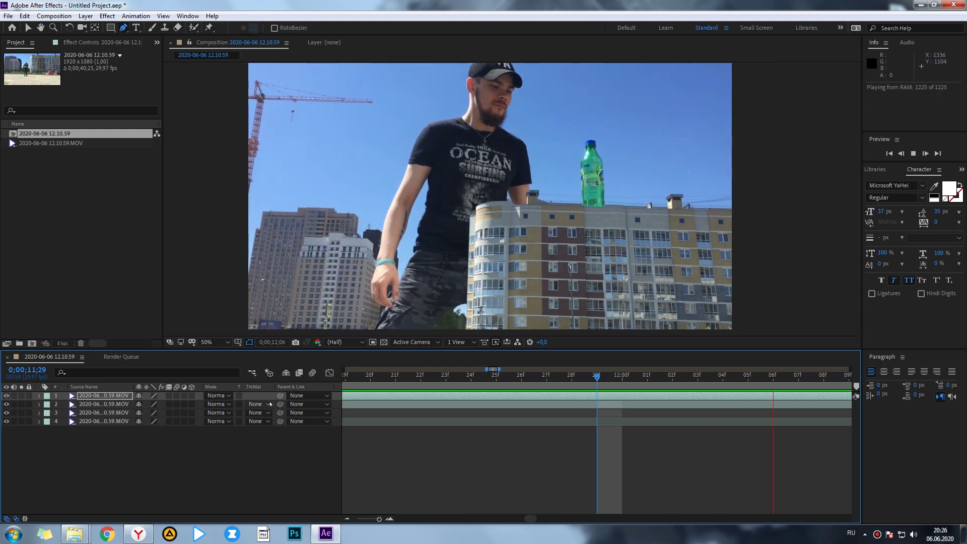
Zoom the timeline out and play from where the top clip starts, near 0;00;05;07
{"action": "left_click_drag", "start_coordinate": [379, 519], "coordinate": [361, 520]}
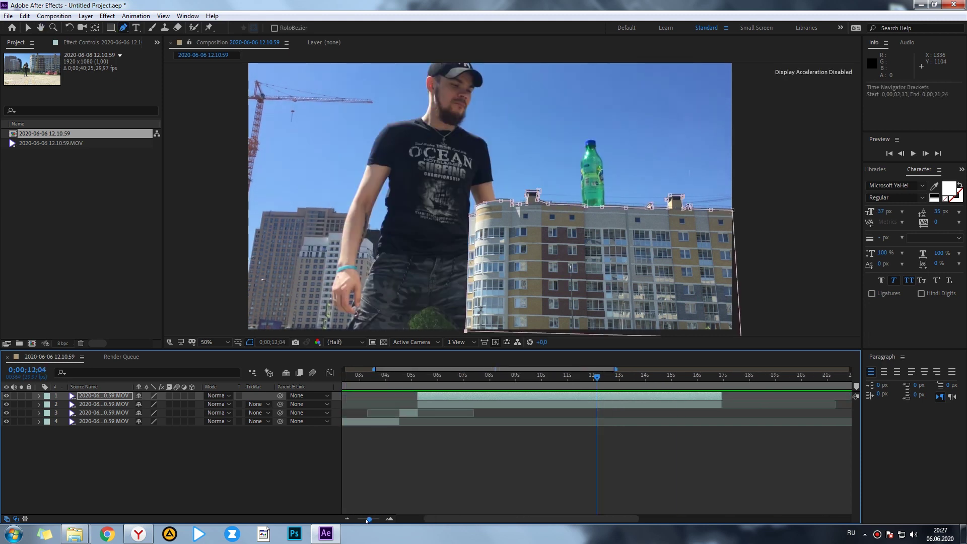
{"action": "left_click", "coordinate": [421, 375]}
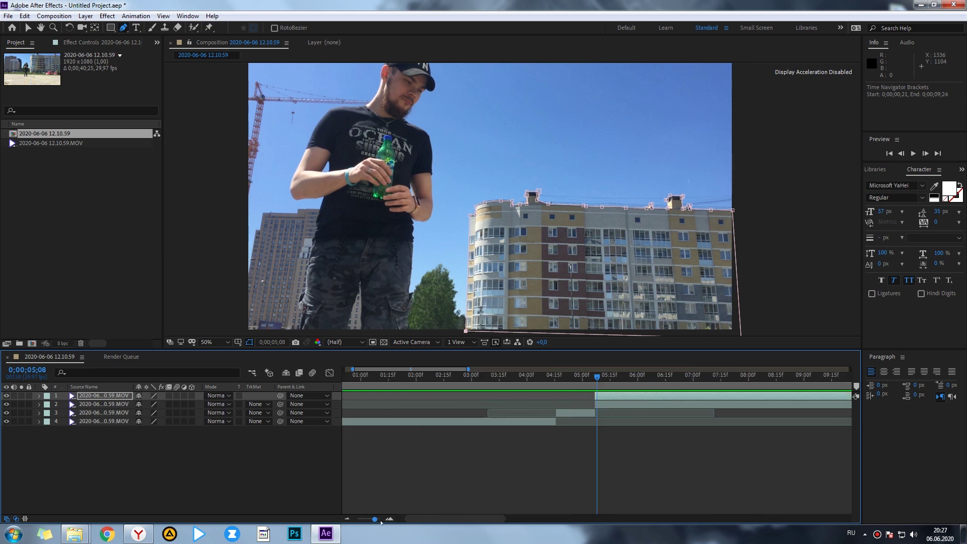
{"action": "scroll", "coordinate": [787, 375], "scroll_direction": "up", "scroll_amount": 5}
{"action": "key", "text": "space"}
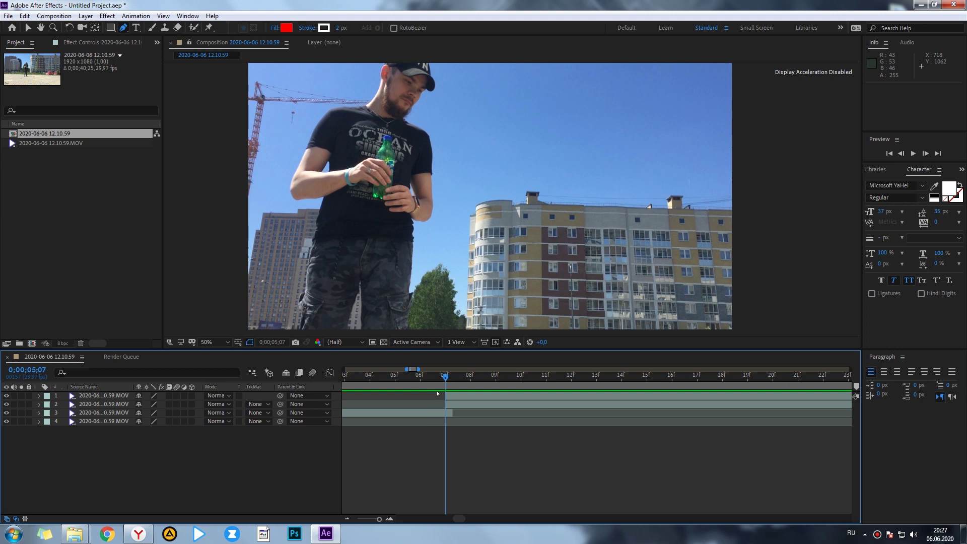
Enable Position keyframing on the top clip layer and preview a later stretch for alignment
{"action": "left_click", "coordinate": [448, 396]}
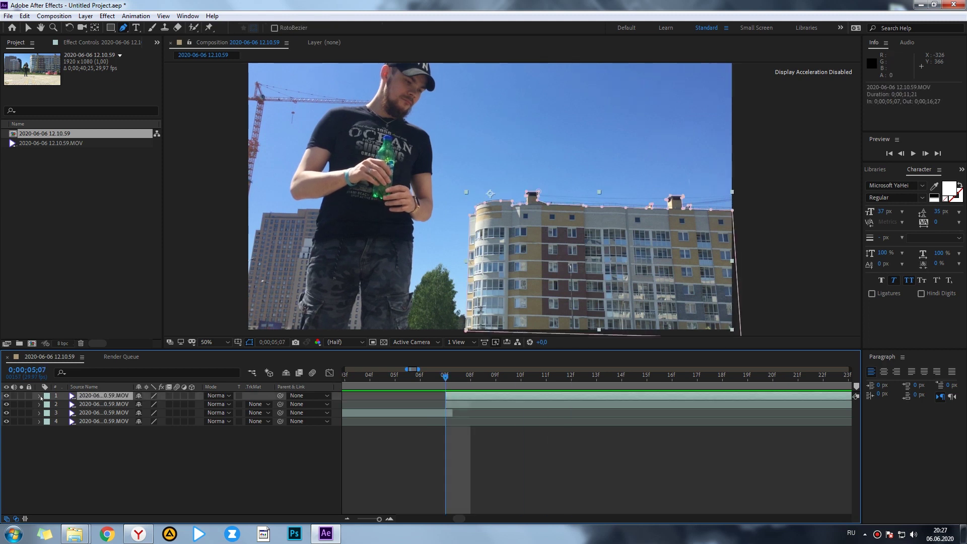
{"action": "key", "text": "p"}
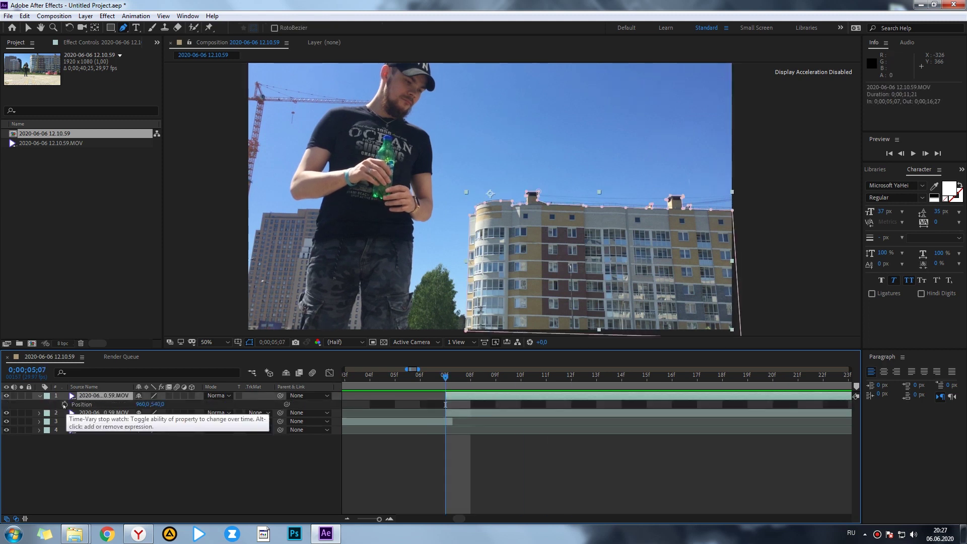
{"action": "left_click", "coordinate": [64, 404]}
{"action": "left_click_drag", "start_coordinate": [445, 377], "coordinate": [618, 421]}
{"action": "key", "text": "space"}
{"action": "key", "text": "space"}
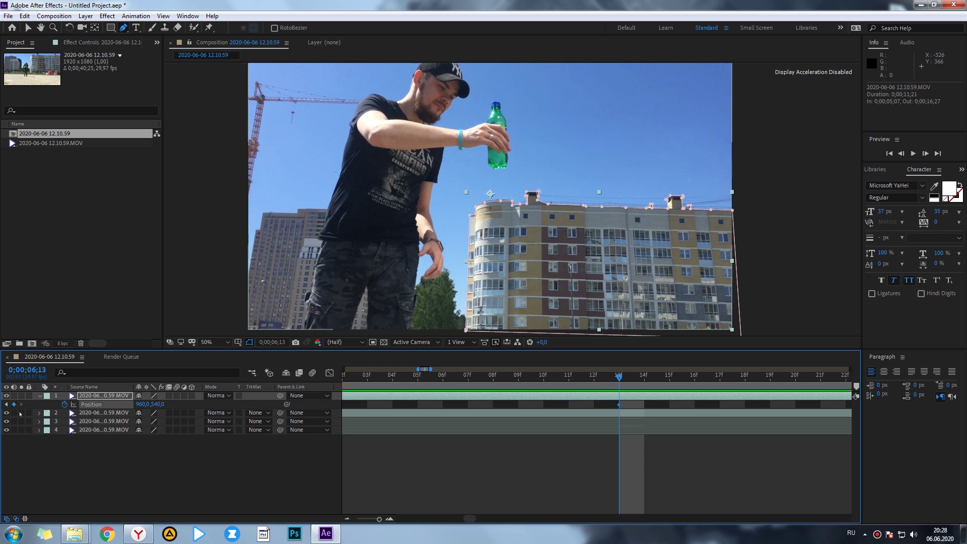
{"action": "key", "text": "v"}
{"action": "key", "text": "space"}
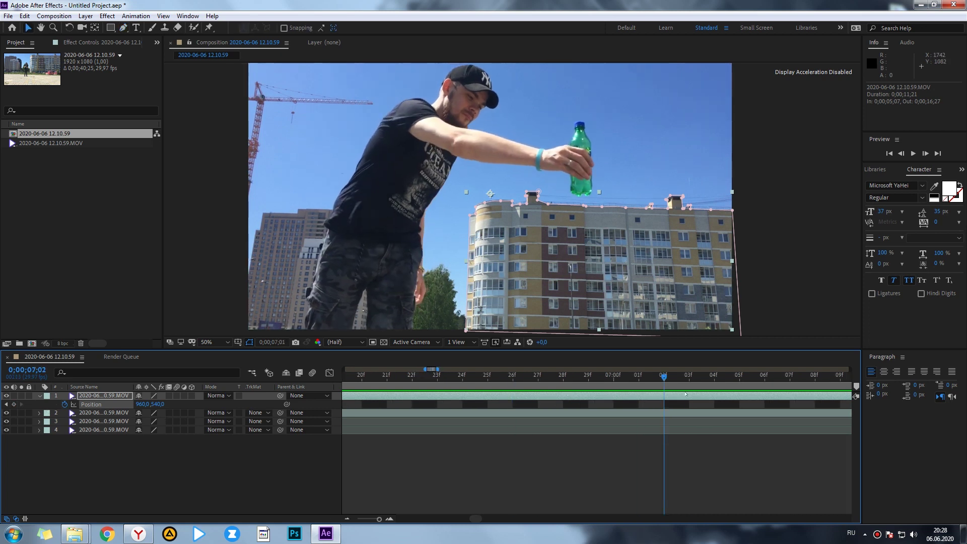
Nudge the top layer by a pixel so its roofline matches the layers beneath
{"action": "scroll", "coordinate": [532, 199], "scroll_direction": "up", "scroll_amount": 2}
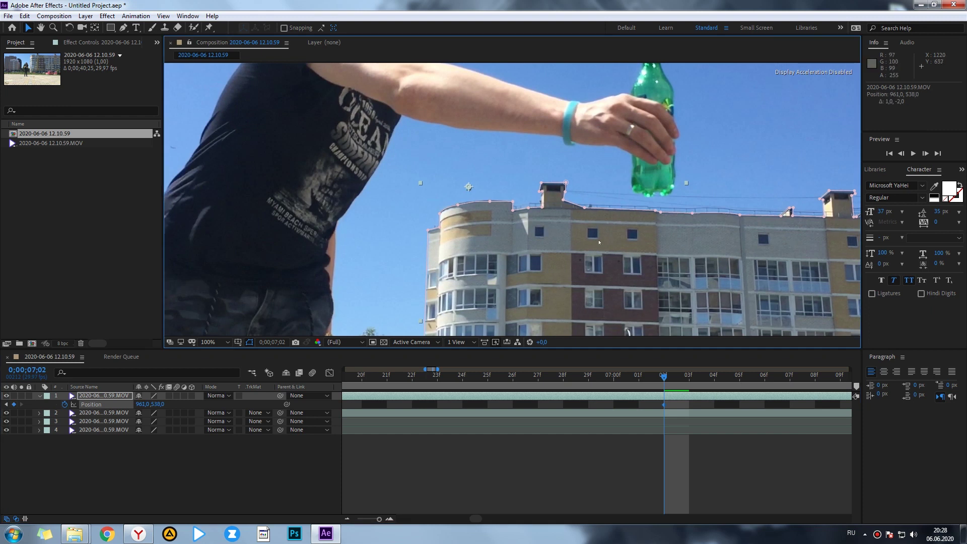
{"action": "scroll", "coordinate": [533, 198], "scroll_direction": "up", "scroll_amount": 1}
{"action": "scroll", "coordinate": [572, 326], "scroll_direction": "down", "scroll_amount": 3}
{"action": "left_click_drag", "start_coordinate": [573, 327], "coordinate": [573, 327]}
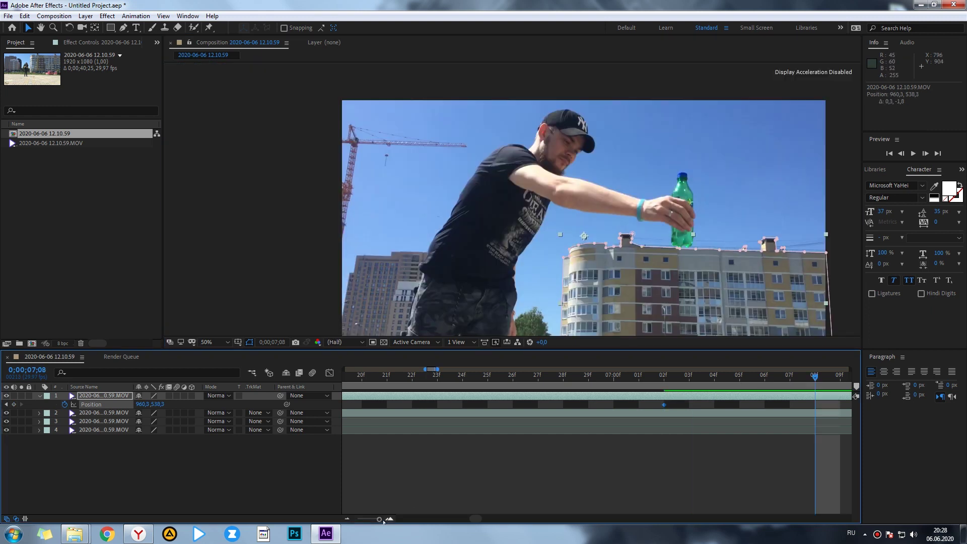
{"action": "left_click_drag", "start_coordinate": [382, 519], "coordinate": [367, 519]}
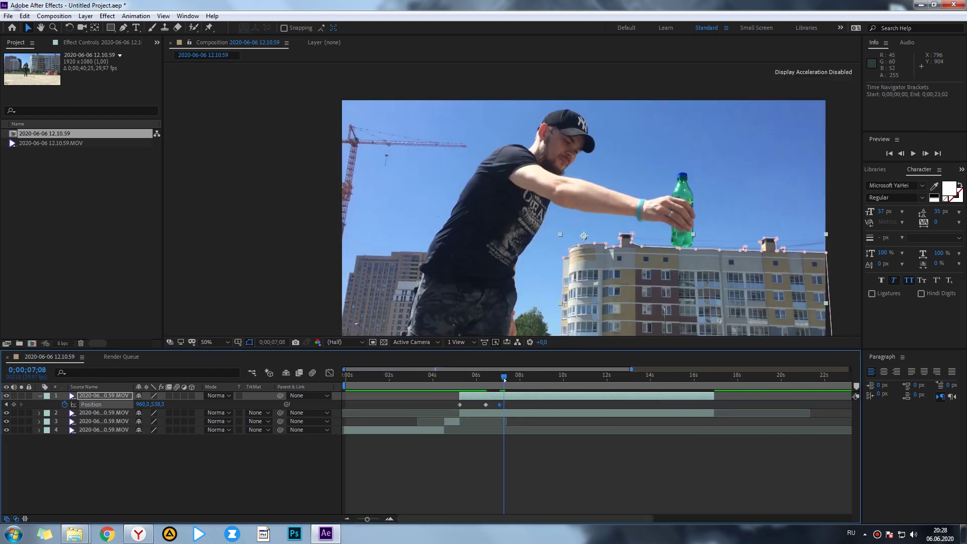
Shift the top layer up to realign the roof edge, reaching about 960.3, 534.0 by 0;00;07;28
{"action": "scroll", "coordinate": [193, 277], "scroll_direction": "up", "scroll_amount": 4}
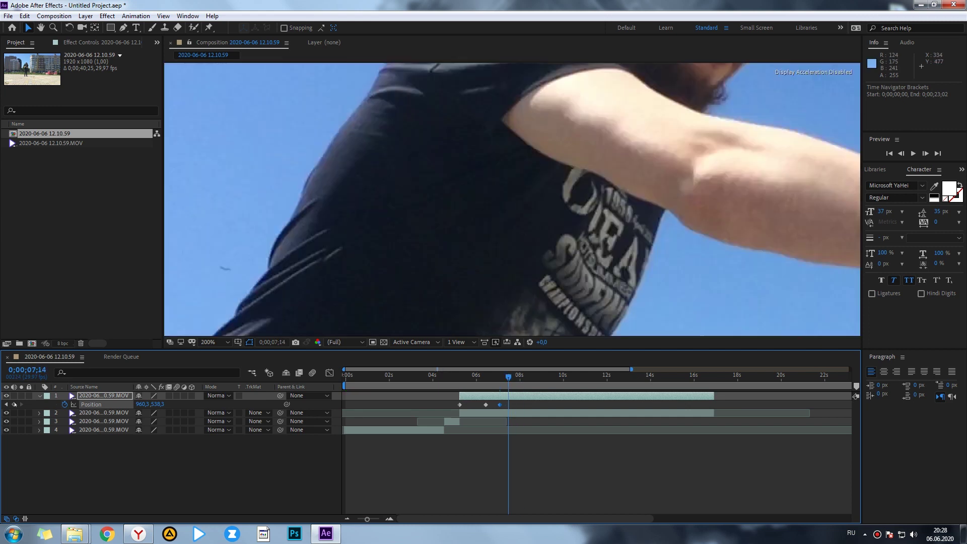
{"action": "scroll", "coordinate": [650, 217], "scroll_direction": "down", "scroll_amount": 5}
{"action": "scroll", "coordinate": [660, 230], "scroll_direction": "up", "scroll_amount": 4}
{"action": "scroll", "coordinate": [690, 267], "scroll_direction": "up", "scroll_amount": 1}
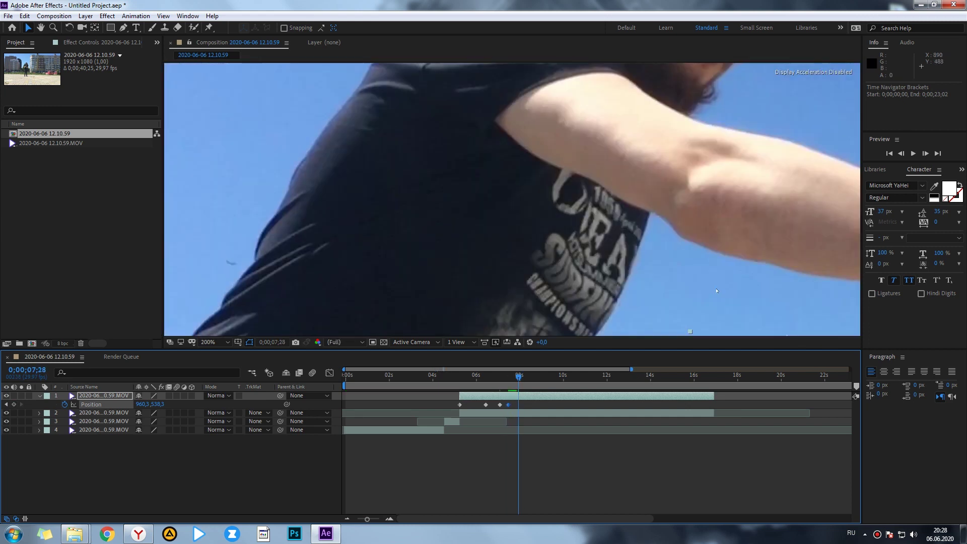
{"action": "scroll", "coordinate": [714, 297], "scroll_direction": "up", "scroll_amount": 1}
{"action": "scroll", "coordinate": [713, 297], "scroll_direction": "down", "scroll_amount": 6}
{"action": "scroll", "coordinate": [605, 143], "scroll_direction": "up", "scroll_amount": 6}
{"action": "left_click_drag", "start_coordinate": [605, 143], "coordinate": [604, 135]}
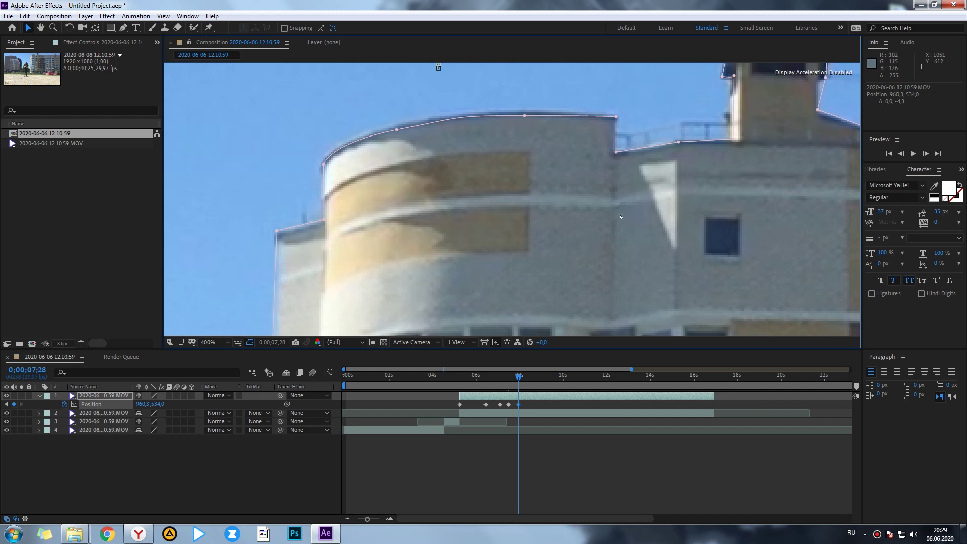
{"action": "scroll", "coordinate": [620, 217], "scroll_direction": "down", "scroll_amount": 6}
{"action": "key", "text": "space"}
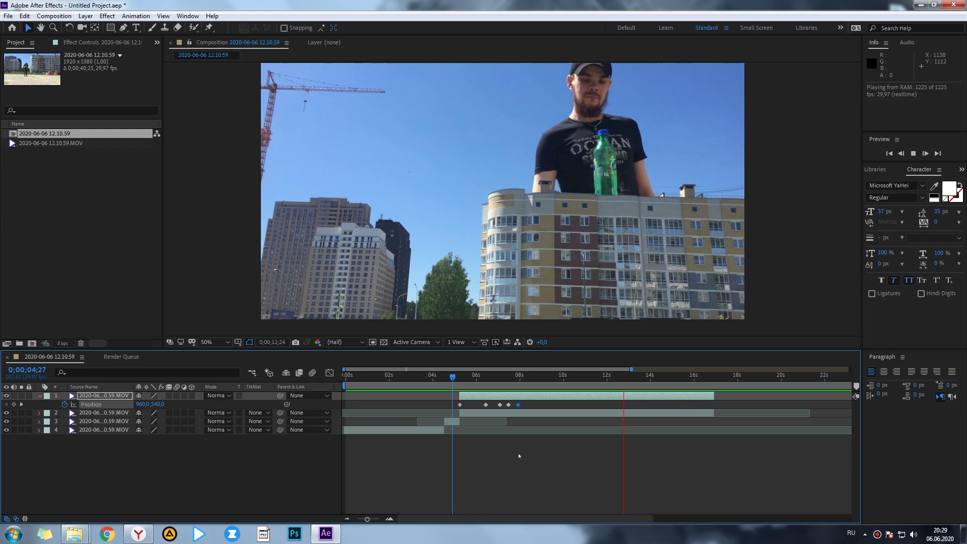
{"action": "key", "text": "space"}
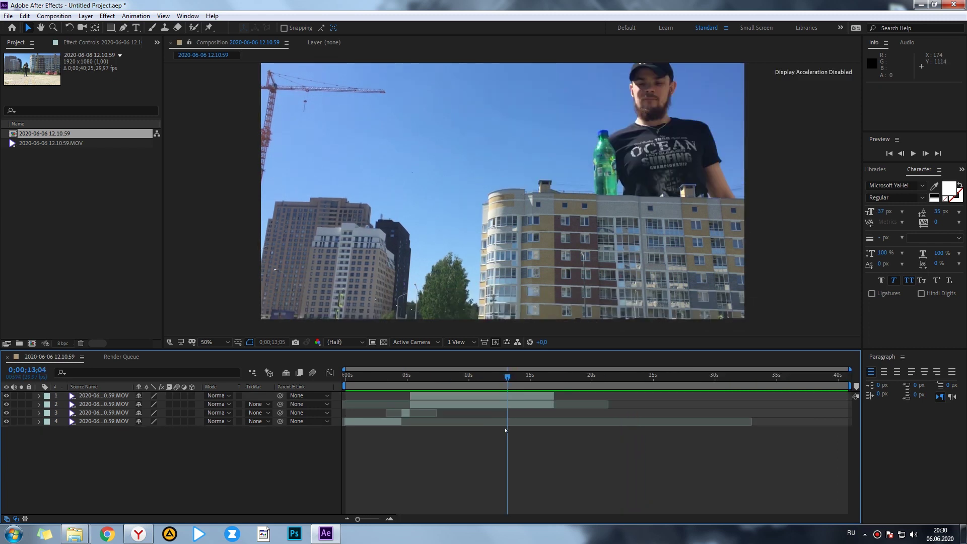
{"action": "left_click_drag", "start_coordinate": [502, 430], "coordinate": [504, 431]}
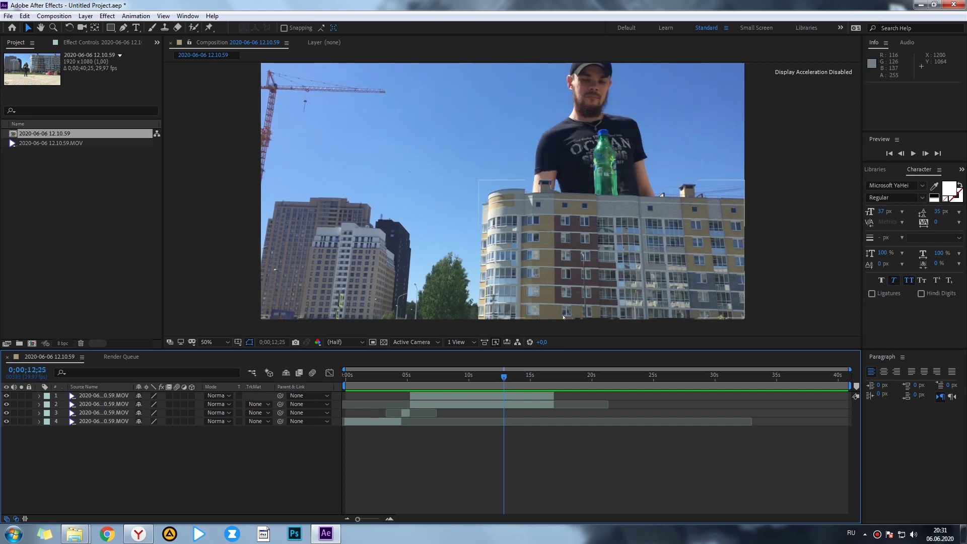
{"action": "left_click_drag", "start_coordinate": [166, 463], "coordinate": [25, 392]}
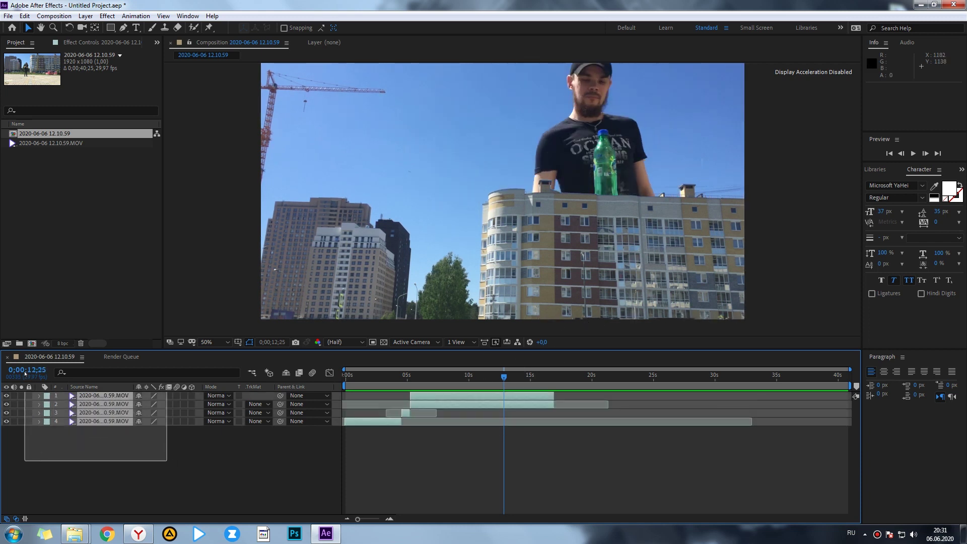
Pre-compose the four selected clip layers into 'Pre-comp 1' and reveal its transform properties in the main comp
{"action": "right_click", "coordinate": [107, 398]}
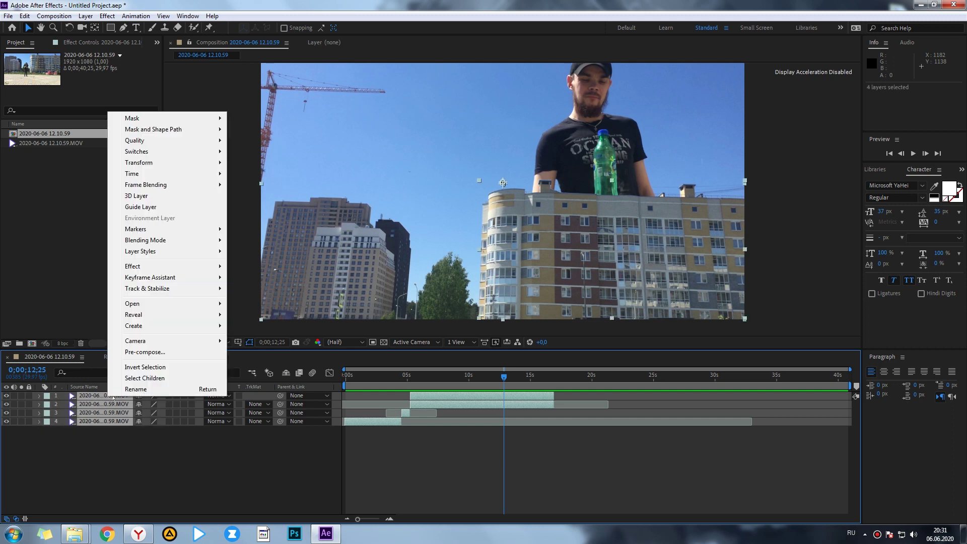
{"action": "left_click", "coordinate": [144, 352]}
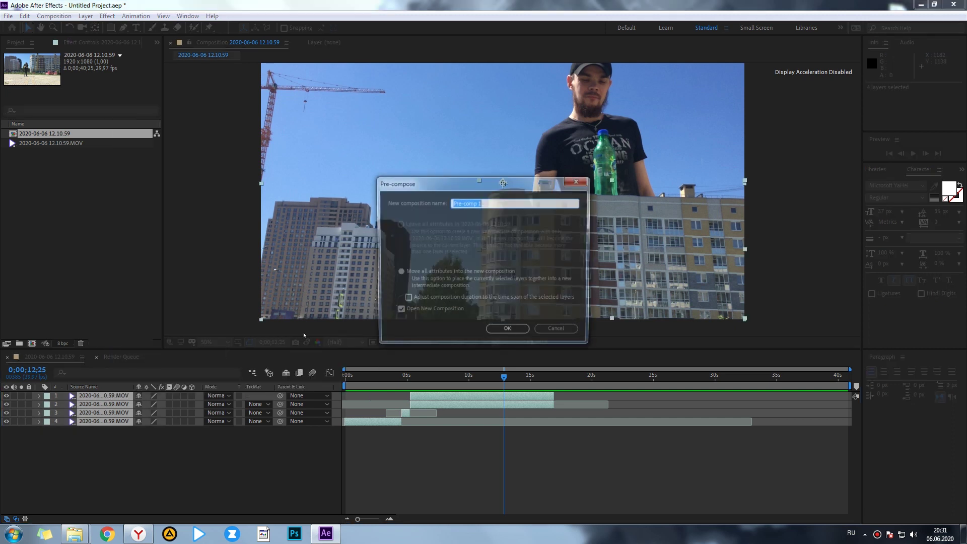
{"action": "left_click", "coordinate": [507, 332]}
{"action": "left_click", "coordinate": [121, 357]}
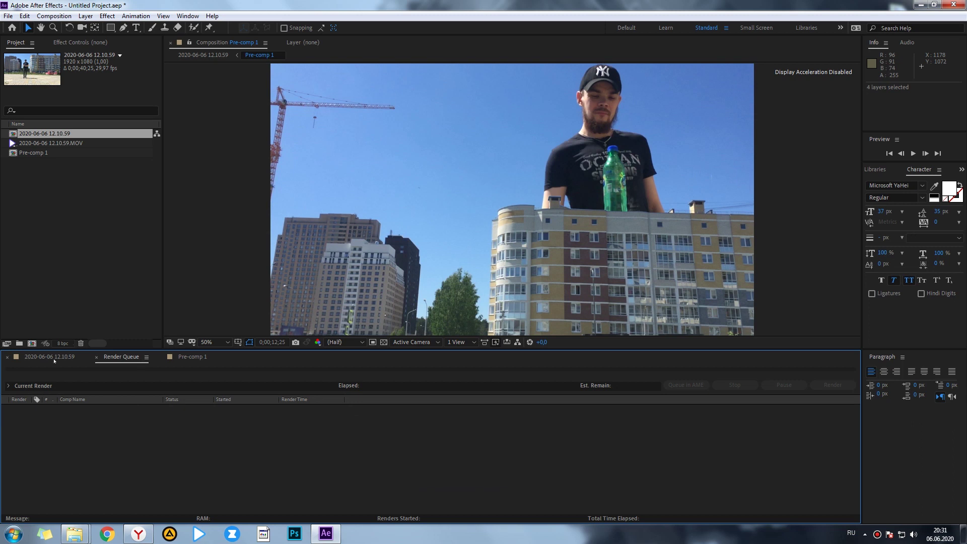
{"action": "left_click", "coordinate": [54, 358]}
{"action": "left_click", "coordinate": [38, 396]}
{"action": "left_click", "coordinate": [49, 405]}
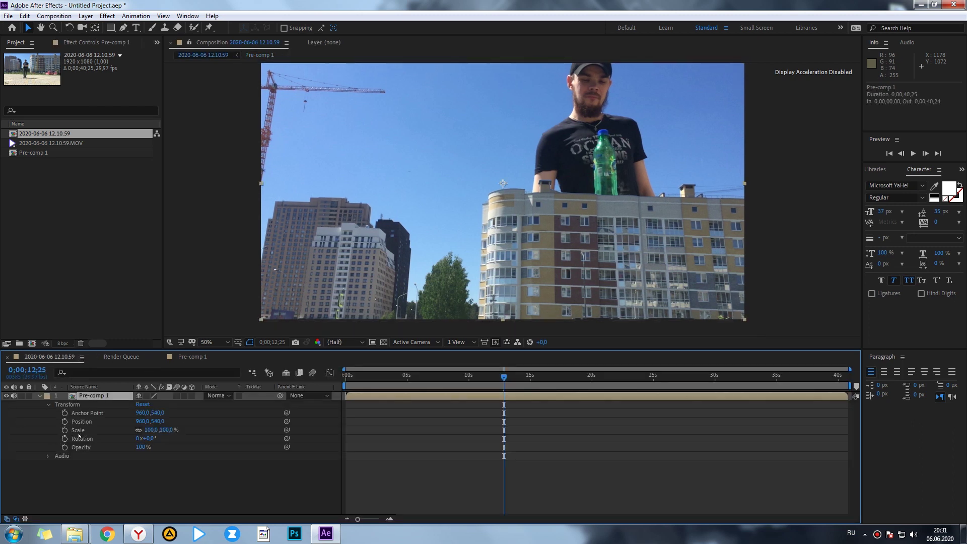
Scale Pre-comp 1 to 102%, preview it, end the work area at 0;00;16;23, return to 3;00
{"action": "left_click_drag", "start_coordinate": [149, 430], "coordinate": [153, 430]}
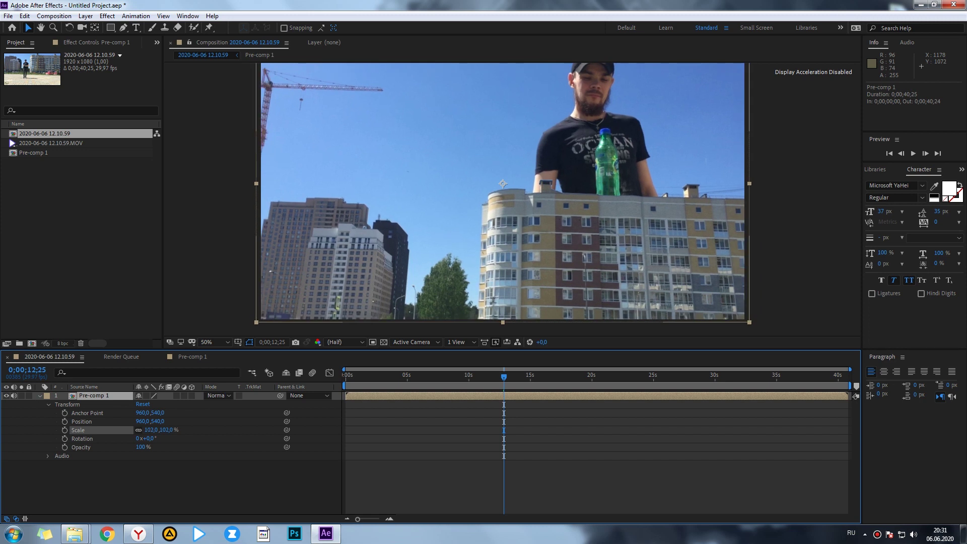
{"action": "key", "text": "space"}
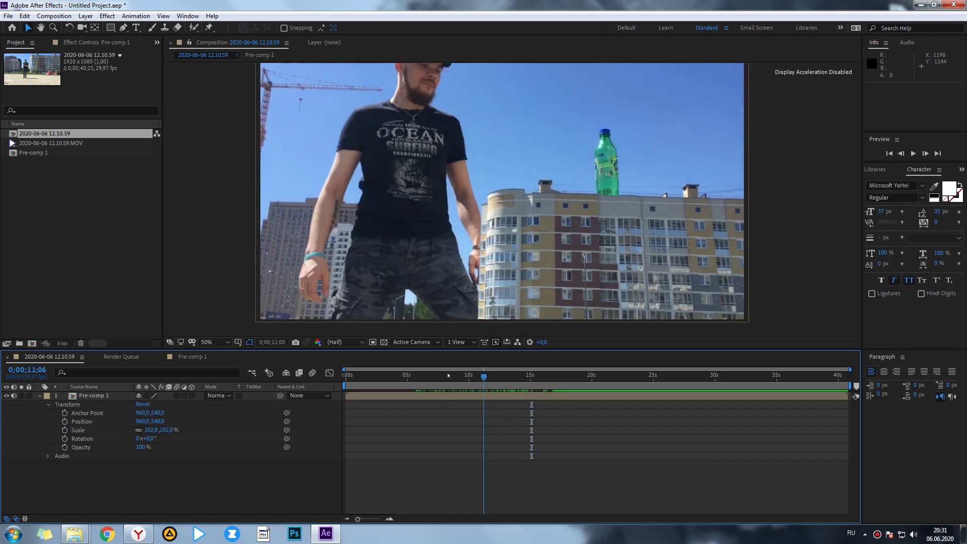
{"action": "key", "text": "n"}
{"action": "left_click_drag", "start_coordinate": [370, 386], "coordinate": [383, 386]}
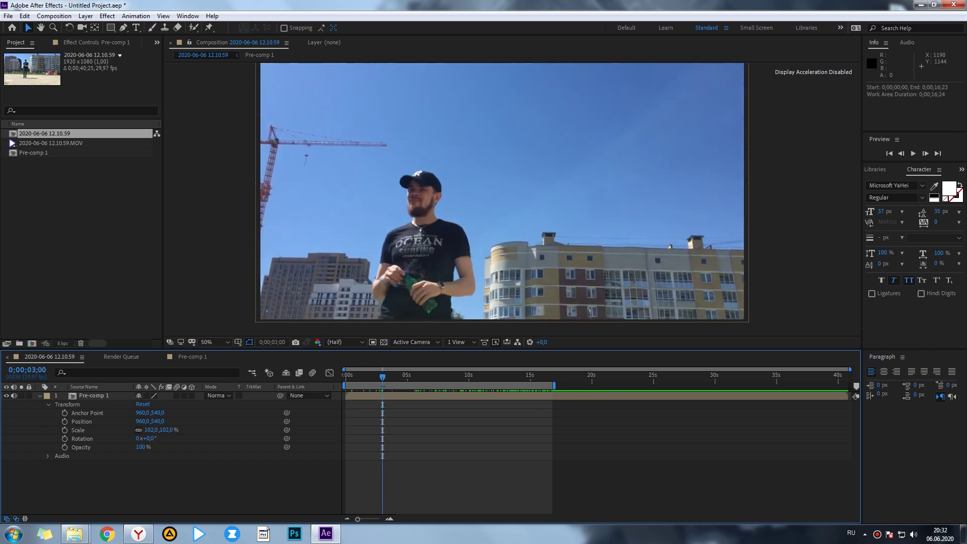